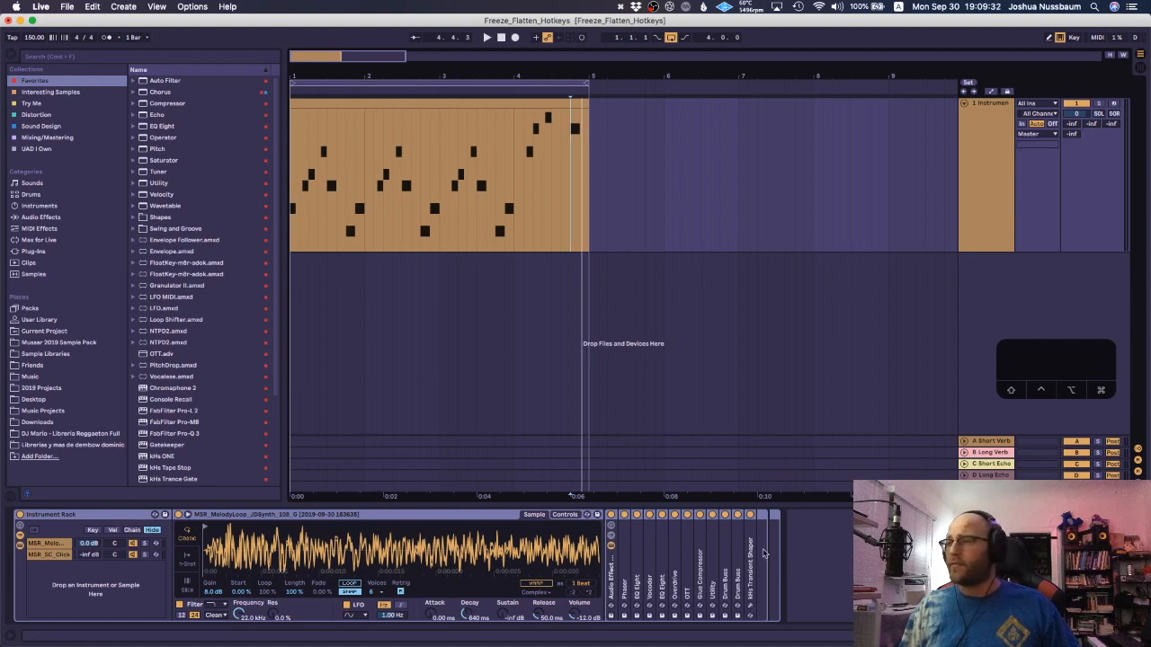
Step: Inspect the MSR_SC_Click chain and the melody loop chain of the Instrument Rack
left_click(46, 555)
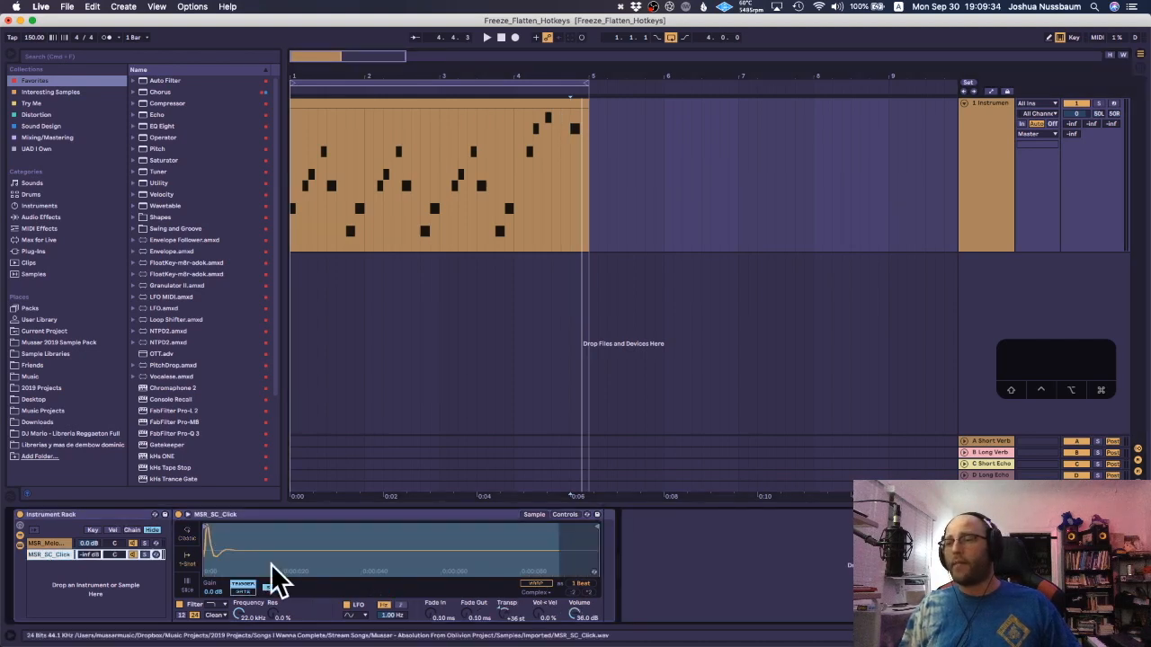
left_click(52, 544)
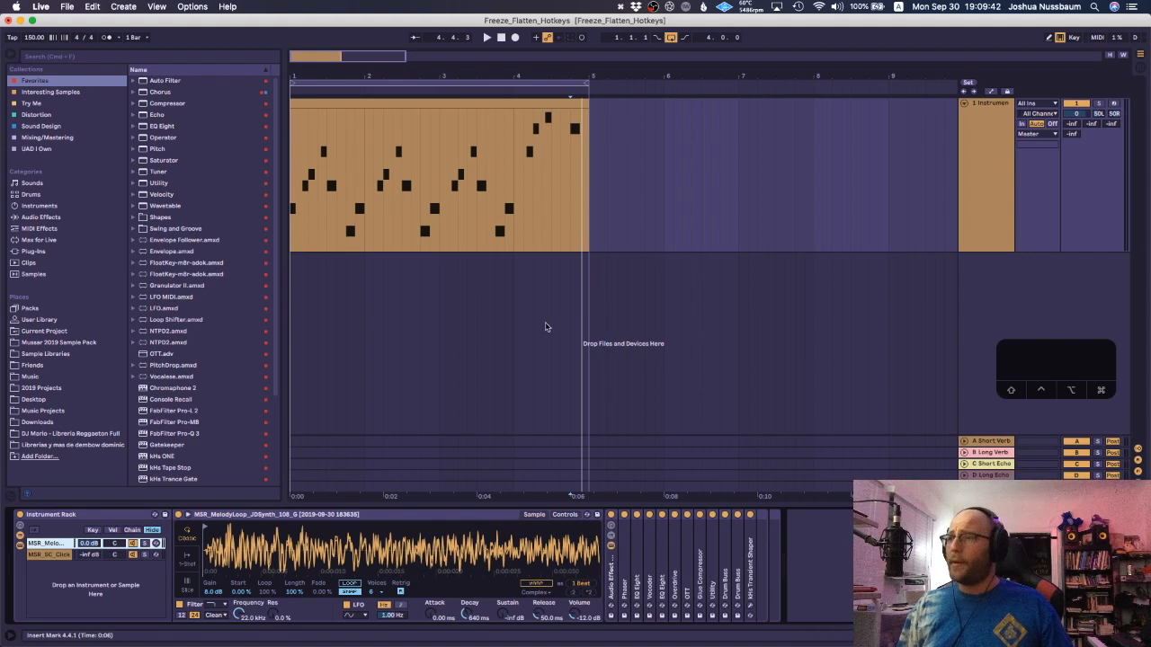
Step: Freeze the instrument track that holds the four-bar MIDI clip from 1.1.1 to 5.1.1
left_click_drag(587, 210, 189, 228)
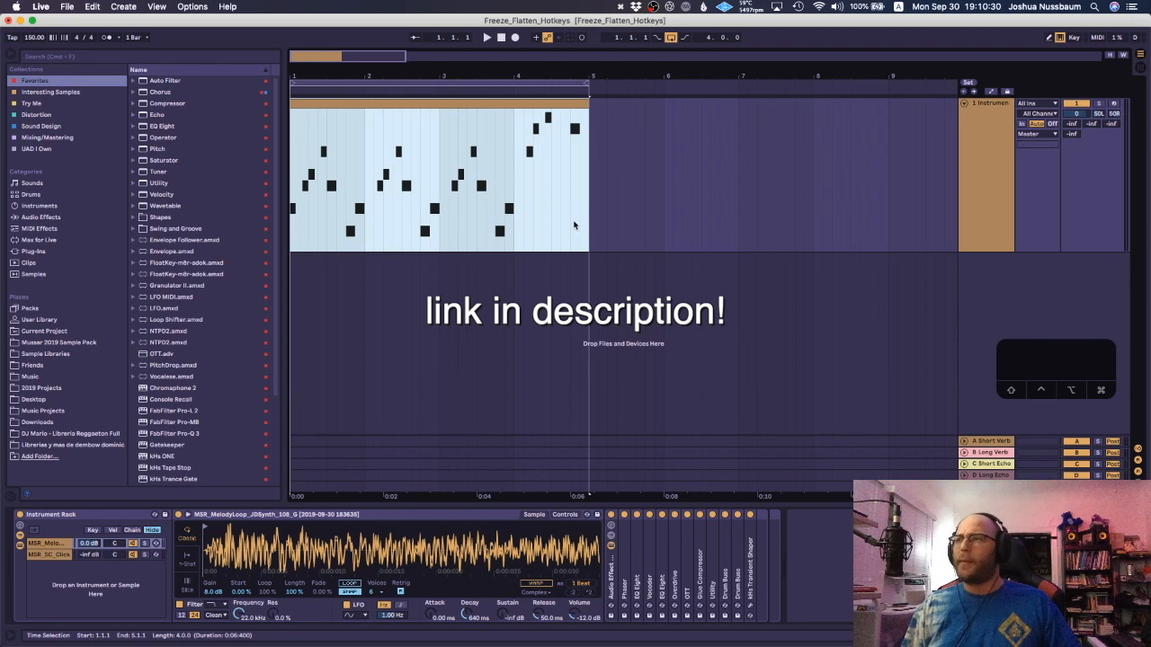
right_click(471, 145)
left_click(520, 310)
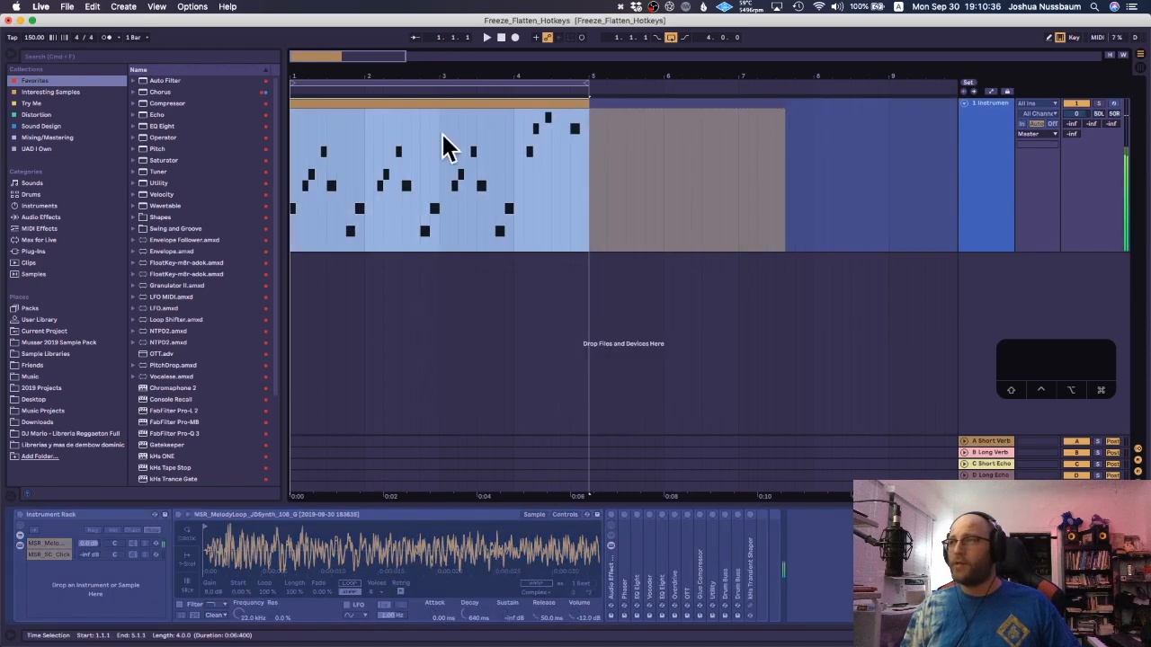
Step: Try moving the freeze tail that follows the MIDI clip to start at 6.4.1, and undo the move
mouse_move(744, 177)
left_mouse_down()
mouse_move(890, 165)
mouse_move(752, 178)
left_mouse_up()
left_click(643, 167)
mouse_move(580, 163)
left_mouse_down()
mouse_move(630, 161)
mouse_move(589, 158)
left_mouse_up()
double_click(673, 168)
double_click(672, 90)
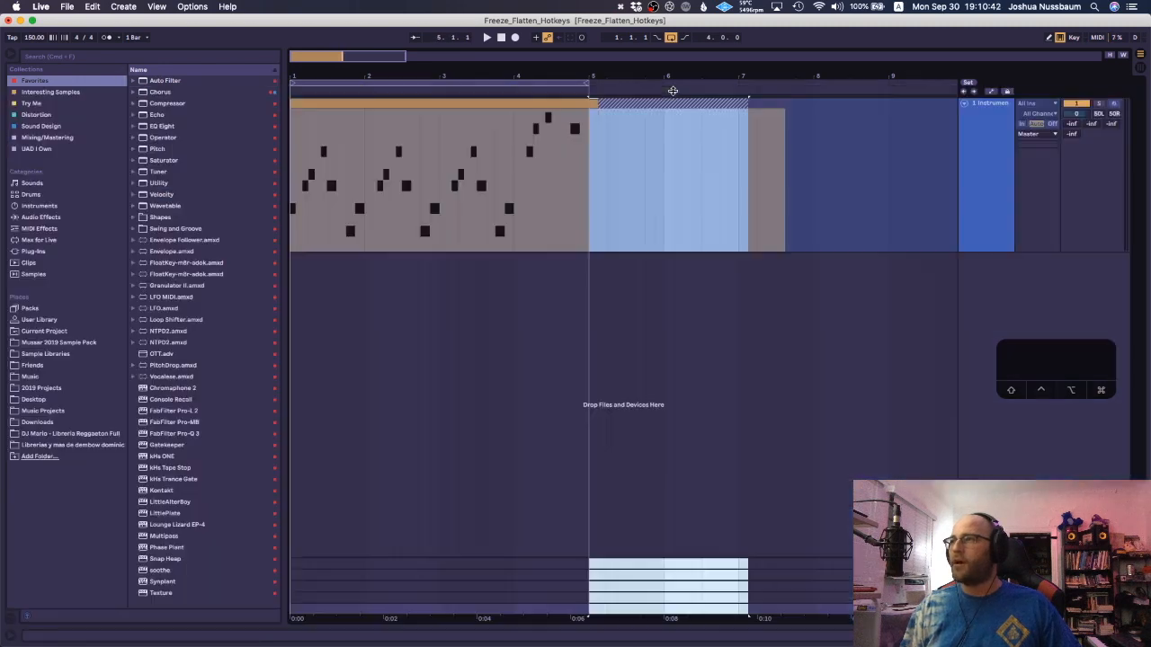
left_click(594, 153)
left_click_drag(594, 154, 788, 172)
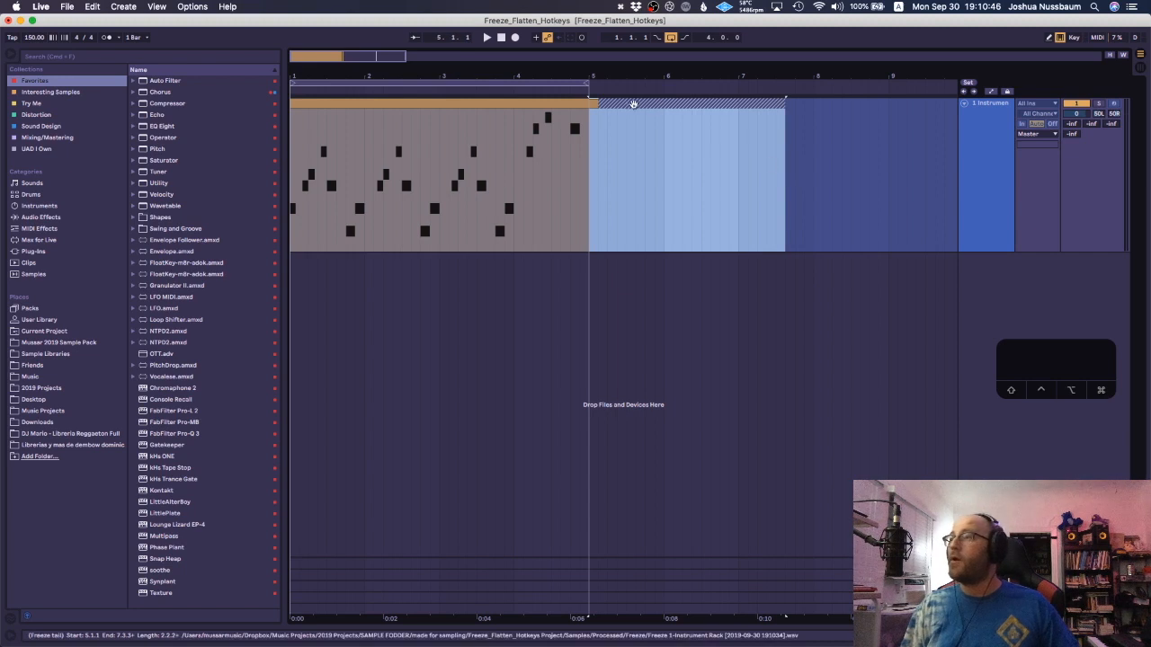
left_click_drag(614, 102, 754, 104)
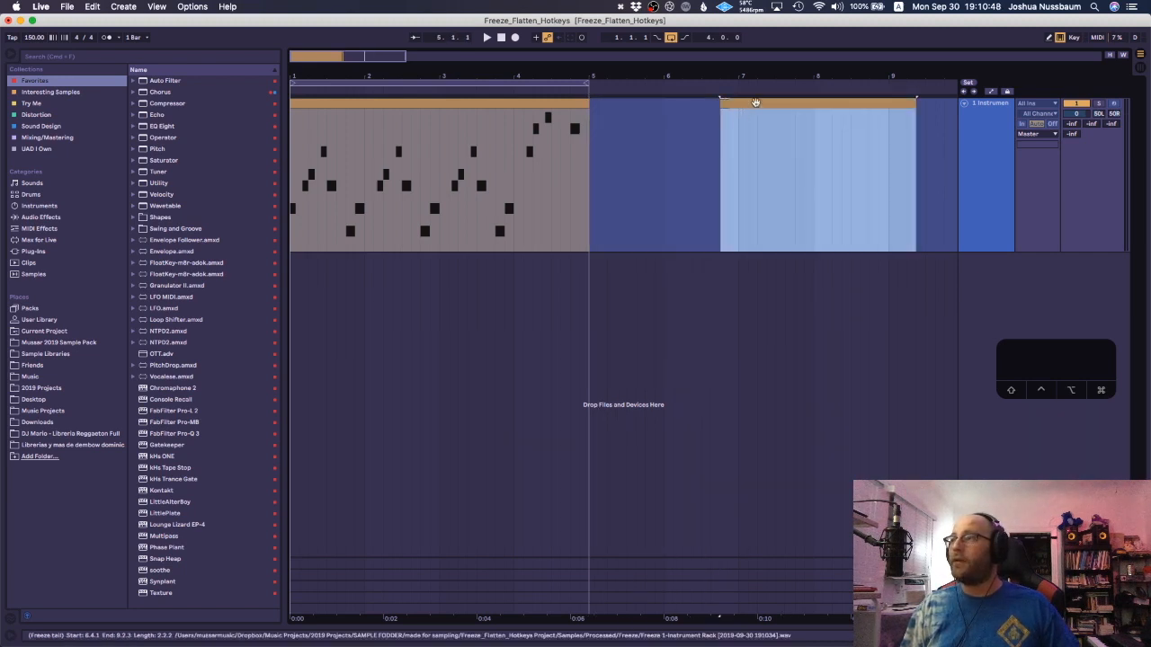
key("super+z")
left_click(691, 128)
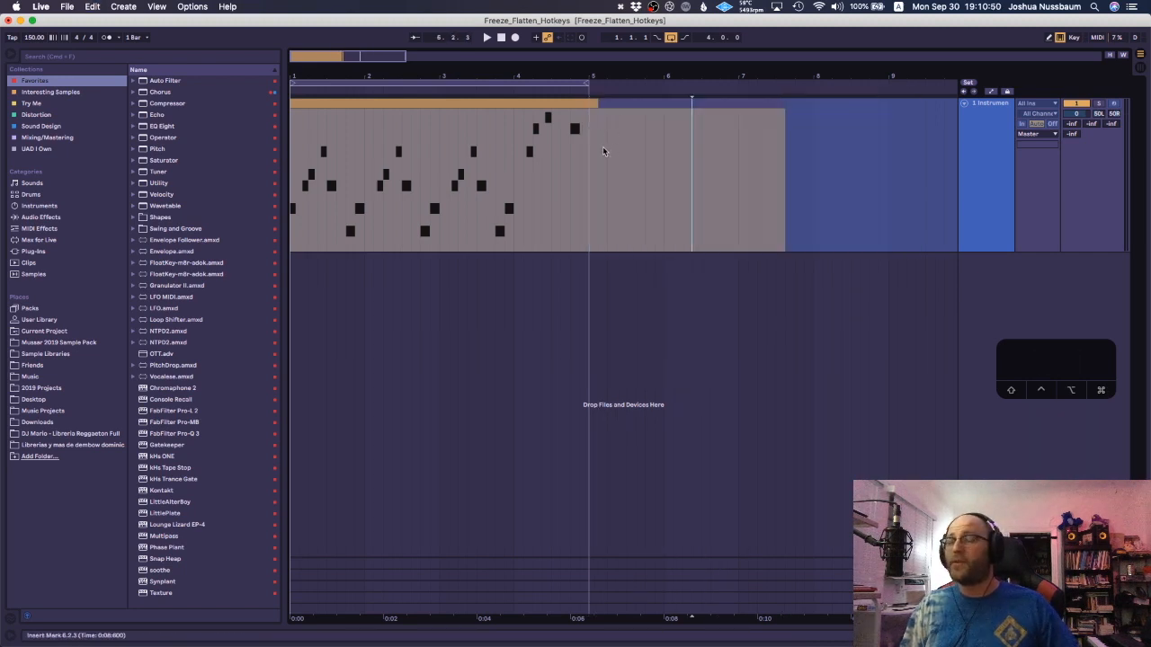
Step: Play the frozen track from 4.3.3 into the freeze tail
left_click(562, 173)
key("space")
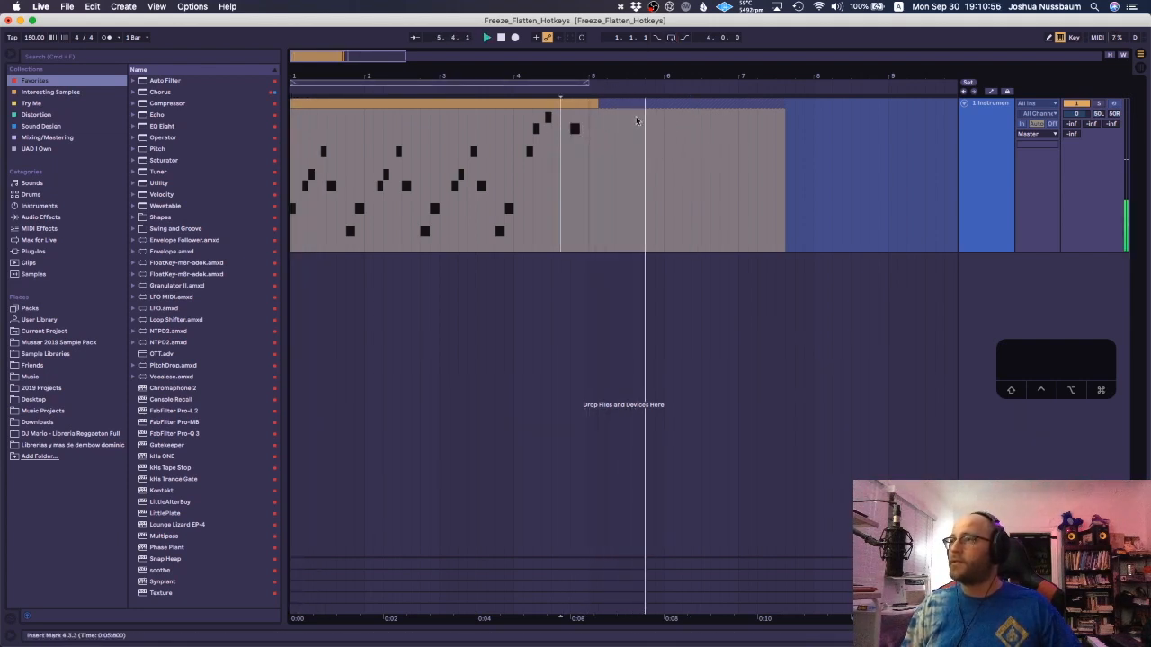
key("space")
Step: Try moving the freeze tail to start at 6.1.3 with playback, and undo the move
left_click(598, 103)
left_click_drag(598, 103, 673, 110)
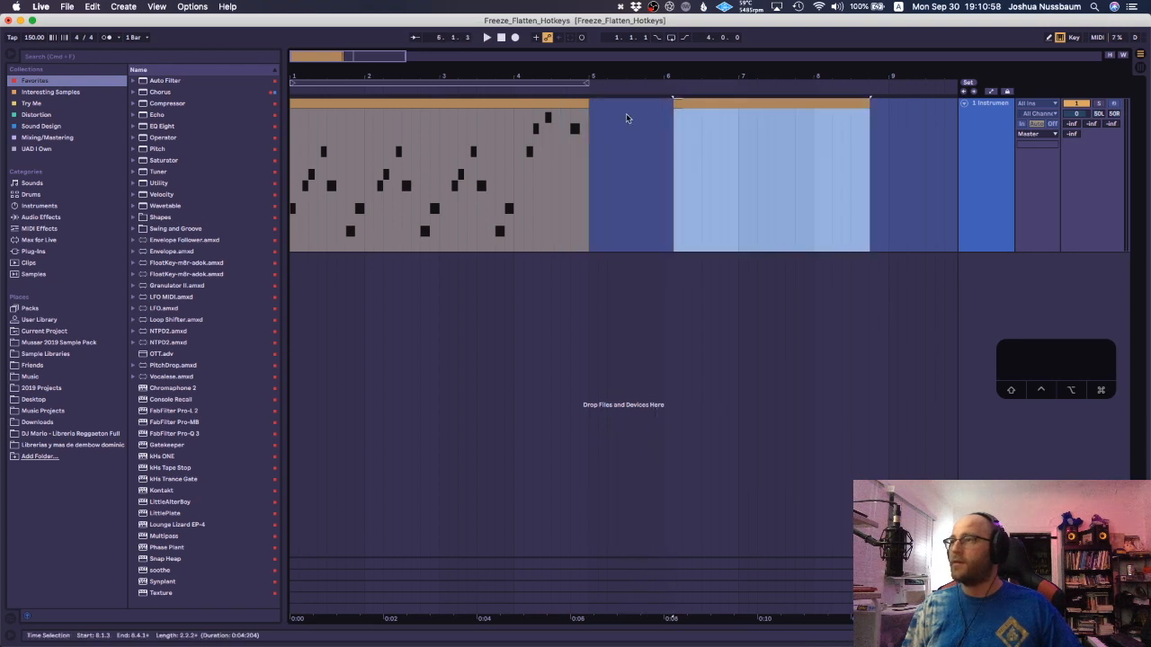
key("space")
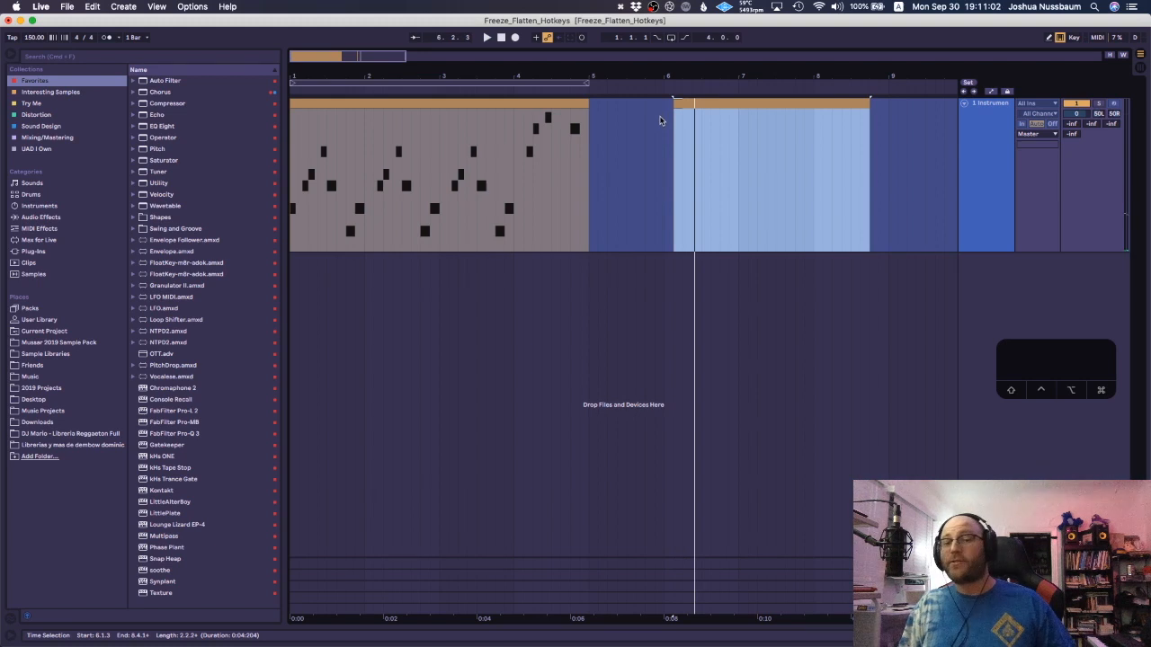
key("super+z")
Step: Unfreeze the instrument track
left_click_drag(869, 212, 219, 227)
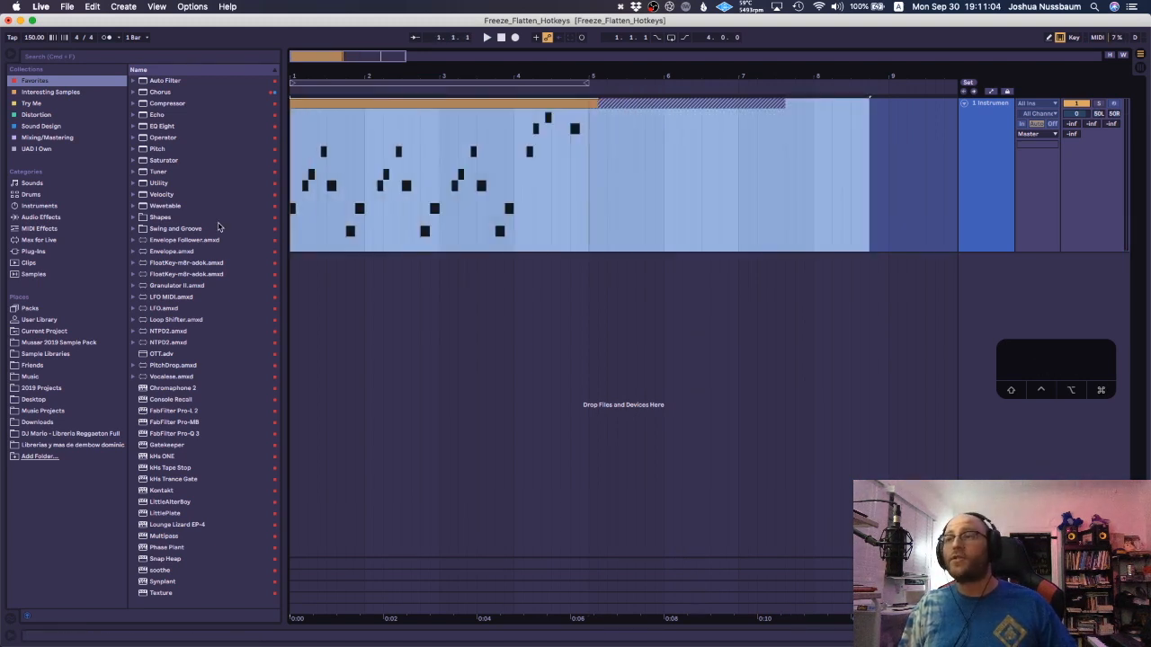
right_click(447, 188)
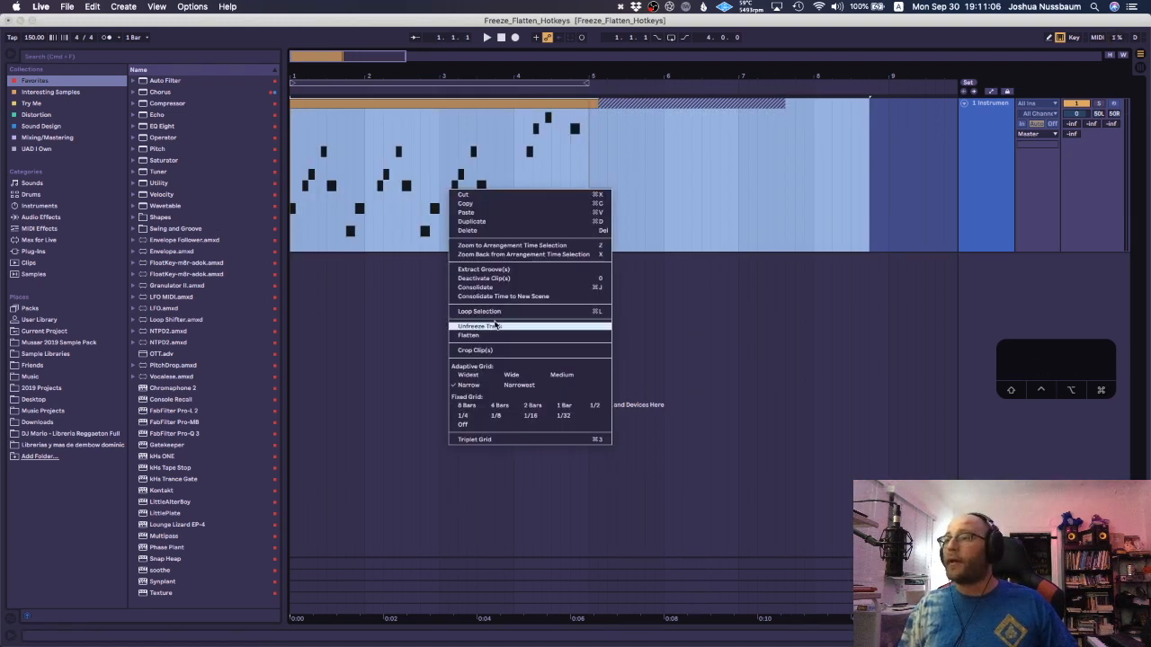
left_click(496, 325)
left_click(537, 163)
left_click_drag(814, 180, 711, 177)
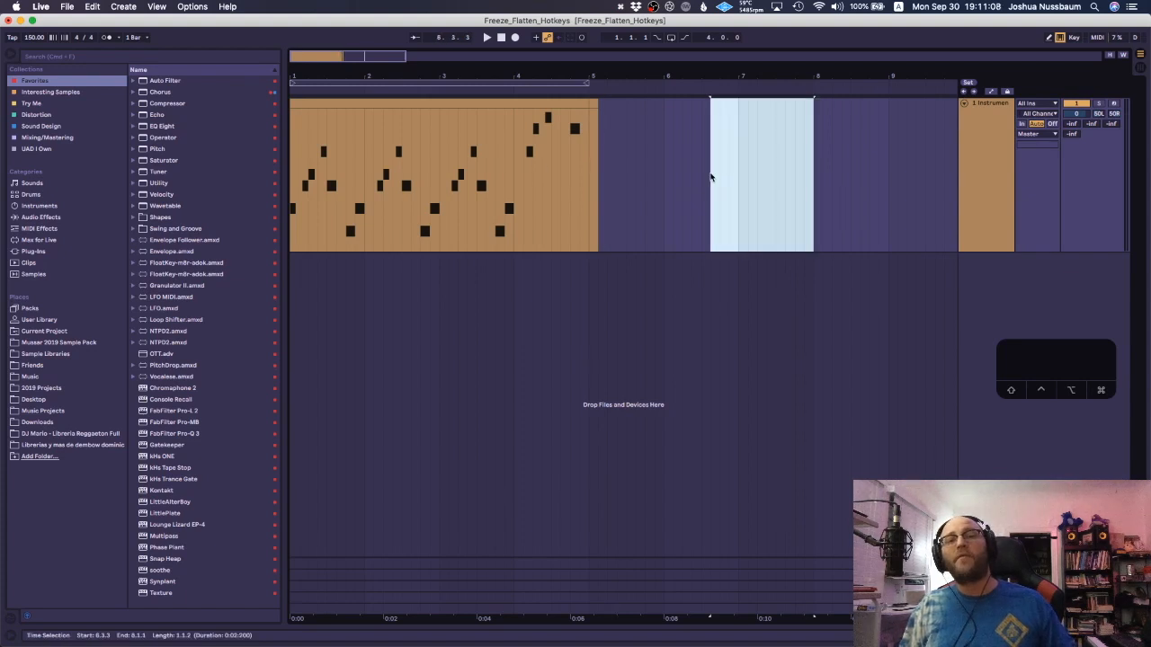
Step: Freeze the instrument track again and flatten it to audio
right_click(572, 131)
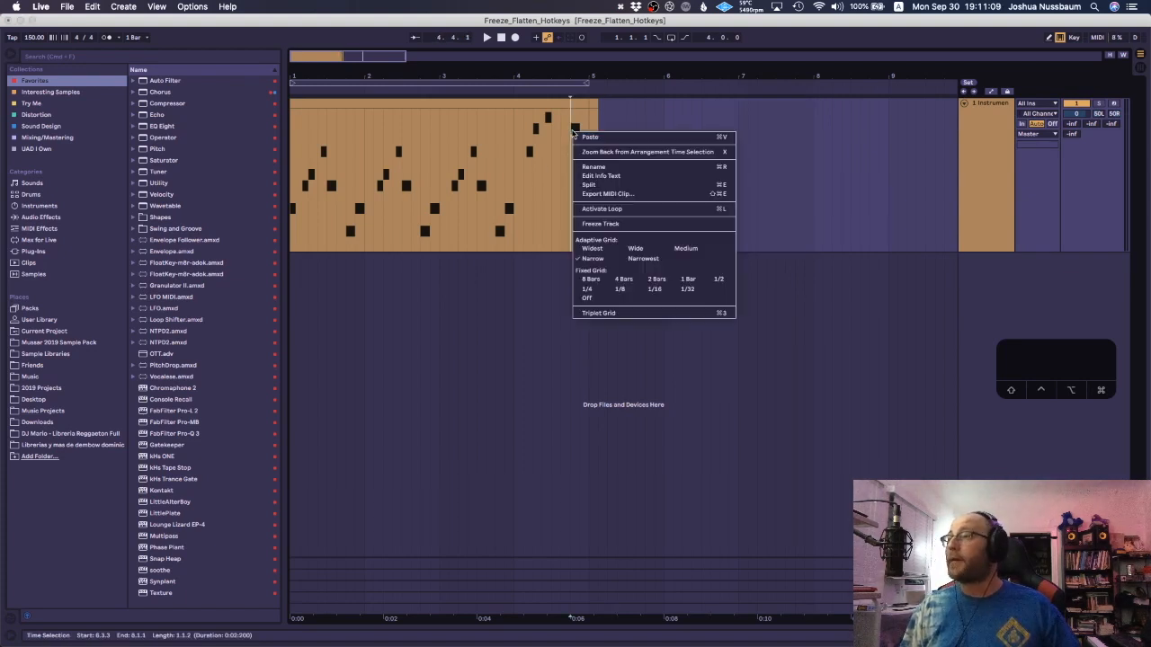
left_click(594, 227)
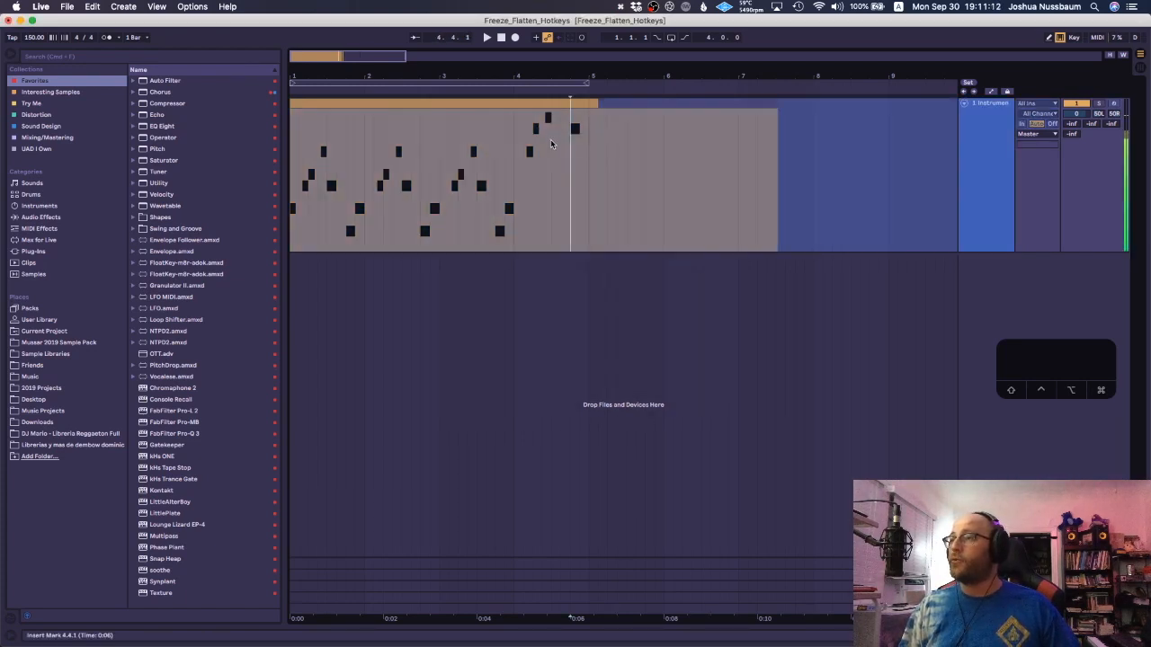
right_click(544, 144)
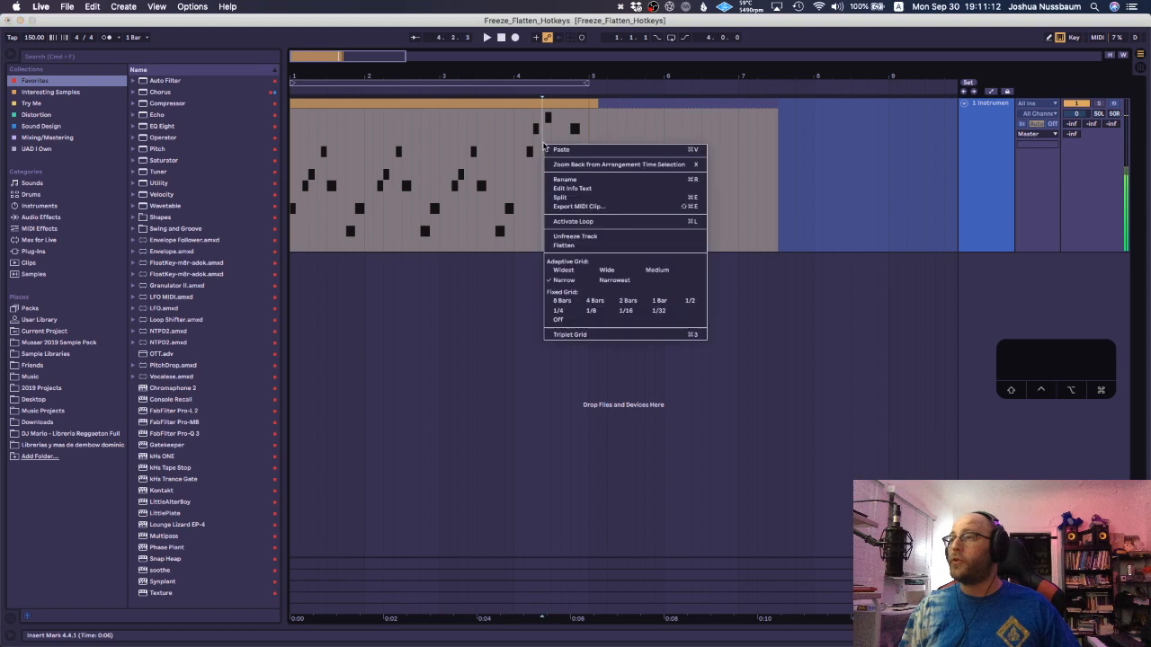
left_click(573, 246)
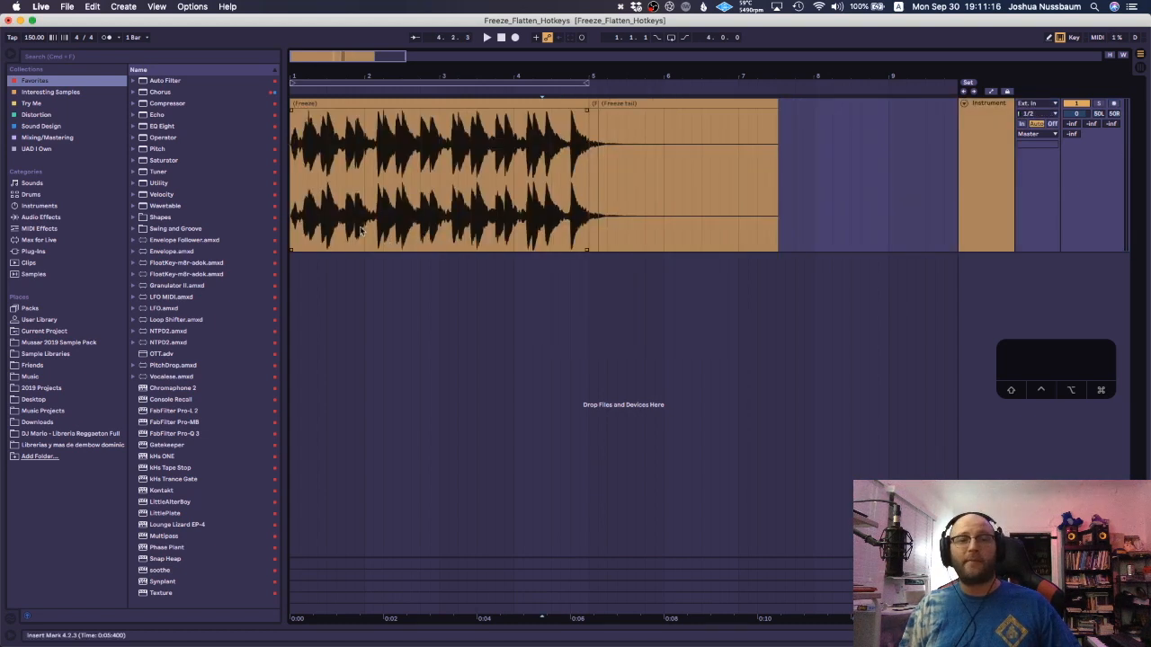
Step: Extend the end of the flattened audio clip over its freeze tail to 7.3.3
left_click_drag(587, 104, 866, 109)
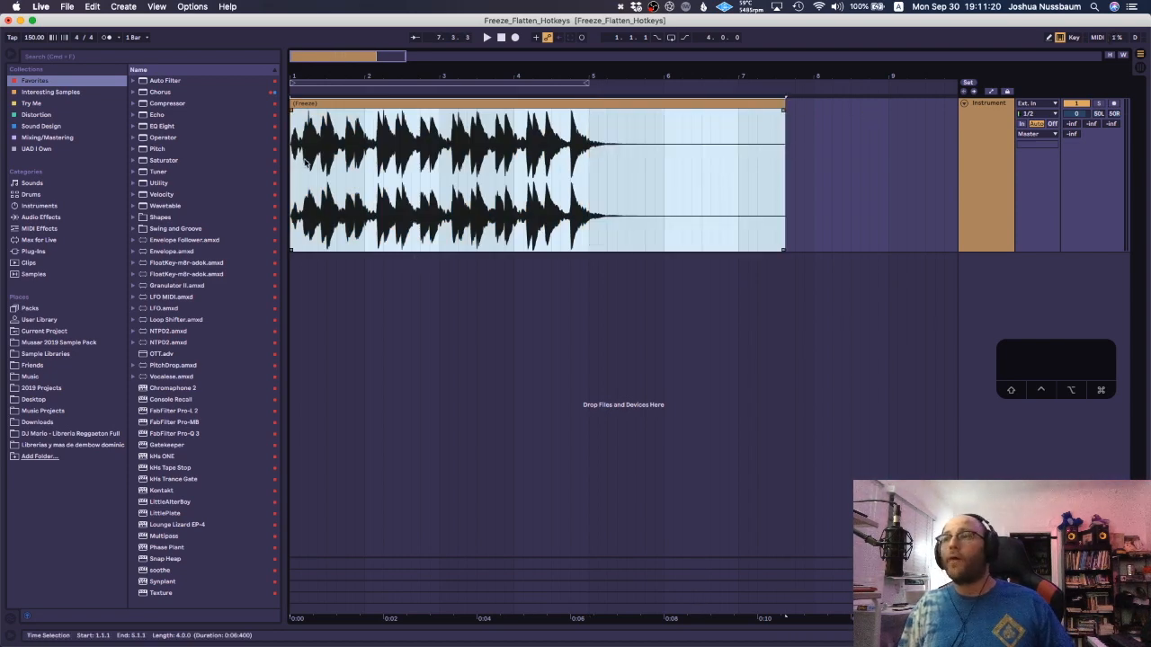
left_click(490, 144)
Step: Examine the waveform up close at the very start of the flattened audio clip
left_click_drag(325, 77, 287, 155)
left_click_drag(311, 82, 337, 78)
left_click_drag(303, 156, 286, 160)
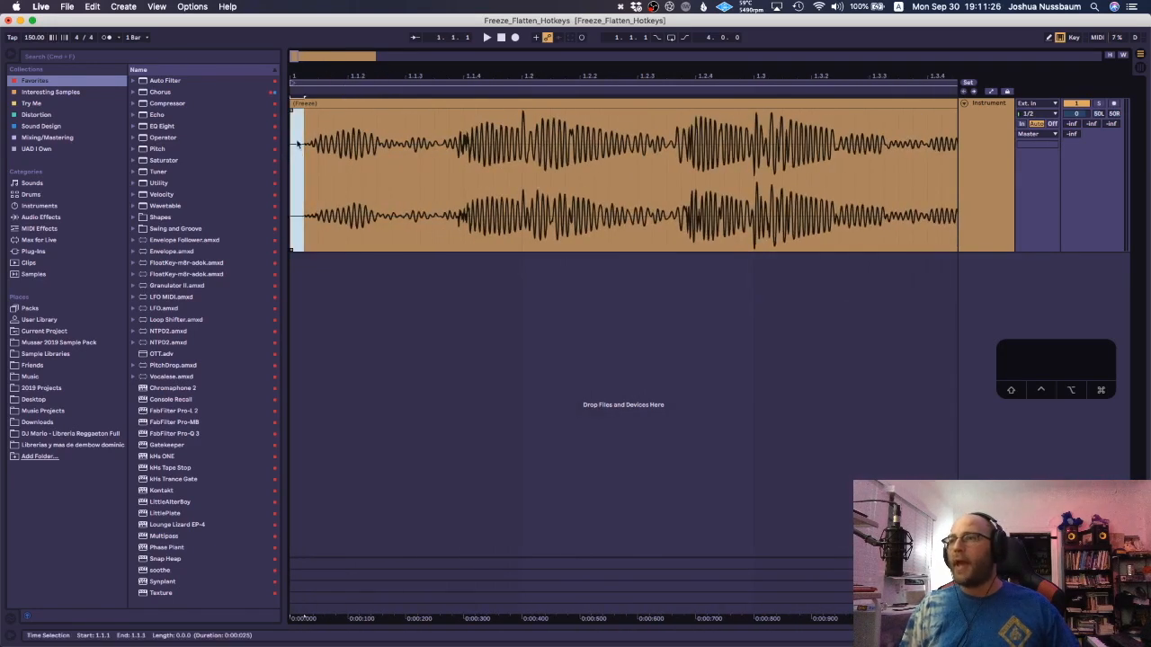
left_click_drag(311, 77, 301, 31)
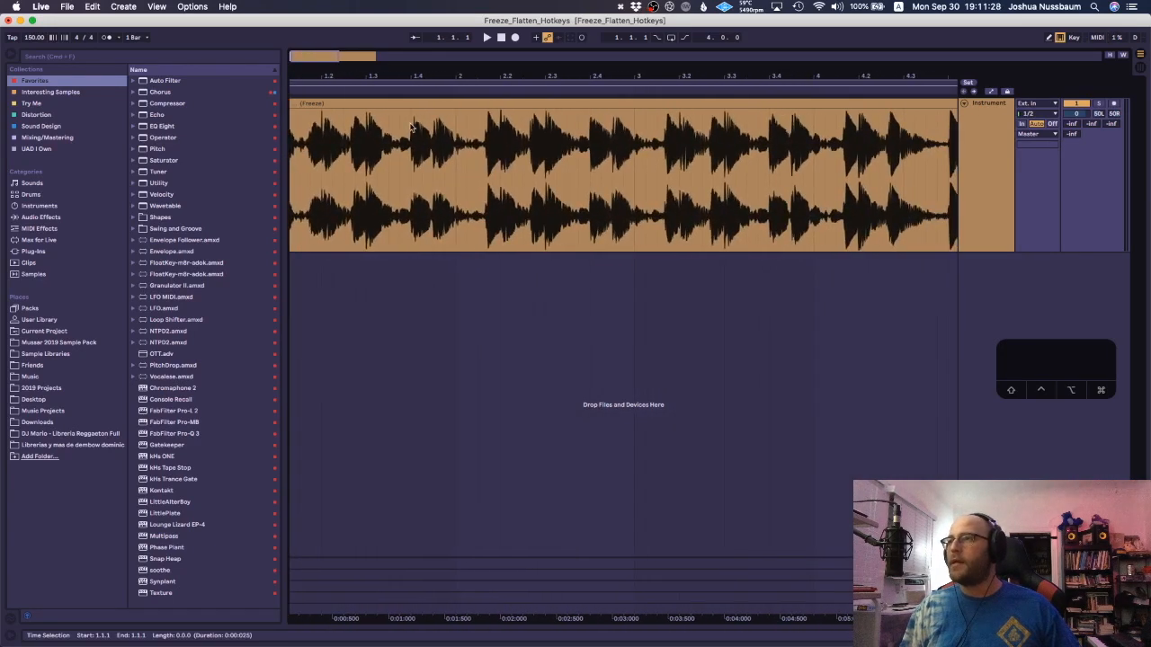
Step: Examine the last note's attack in the flattened clip and play the audio from 4.4.1
left_click_drag(522, 169, 757, 145)
left_click_drag(749, 90, 487, 99)
left_click_drag(398, 90, 400, 149)
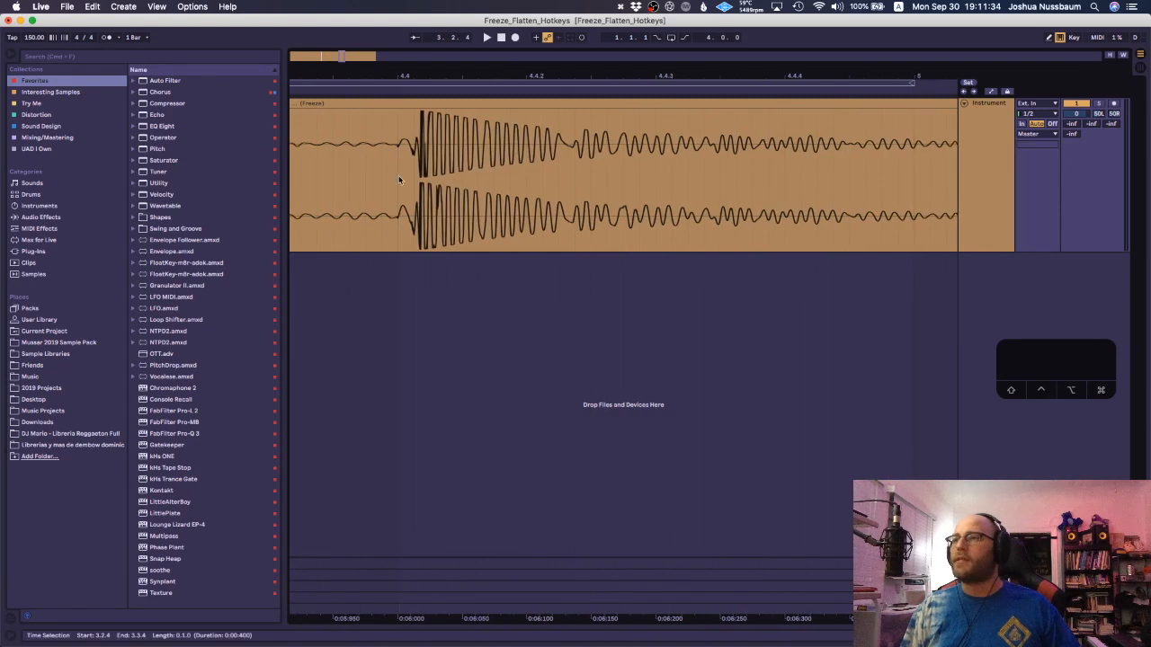
left_click(394, 179)
key("space")
key("space")
key("space")
key("space")
Step: Undo the flattening and freezing to restore the MIDI track, and delete the leftover clip piece after 5.1.1
left_click_drag(428, 75, 428, 27)
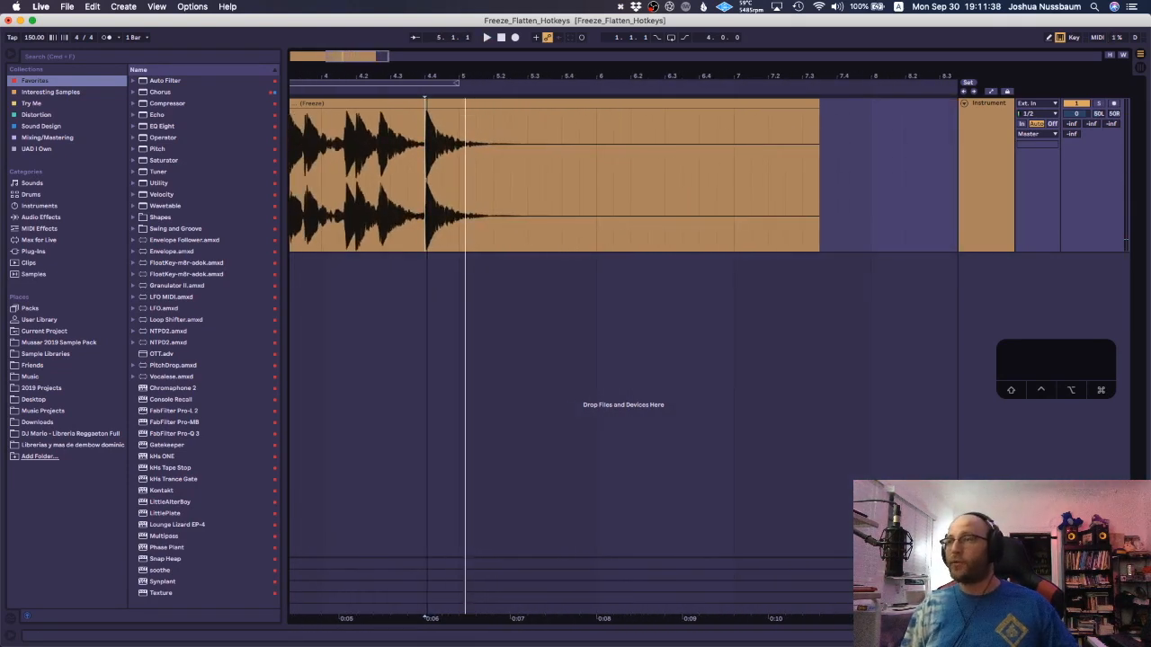
left_click_drag(428, 76, 665, 66)
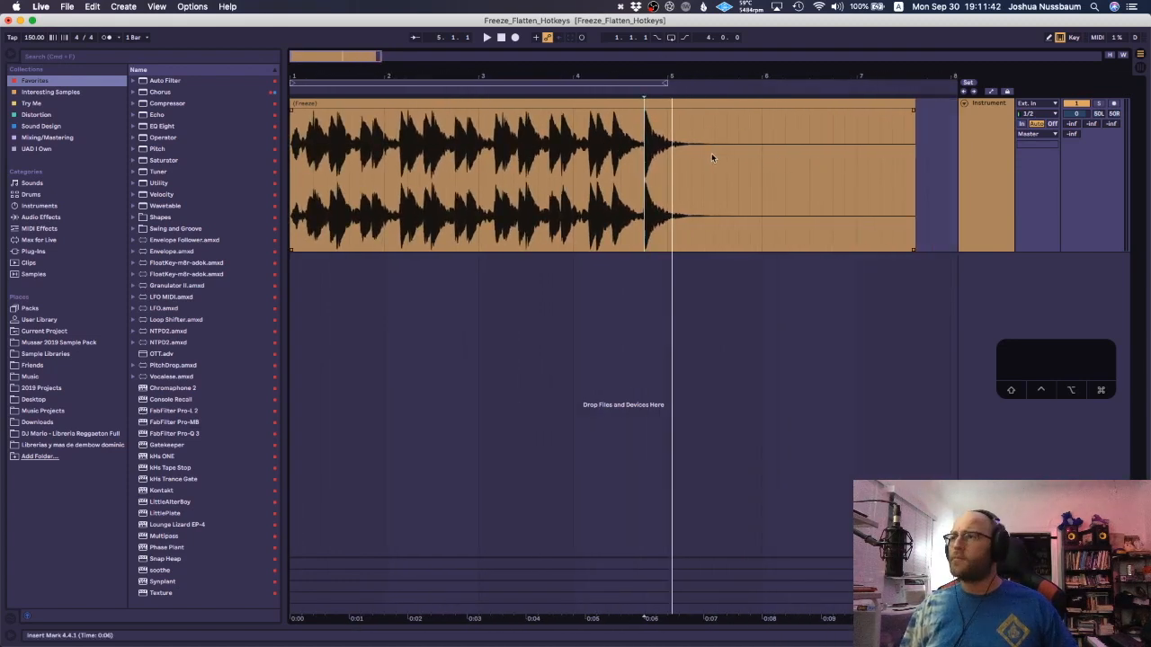
key("super+z")
key("super+z")
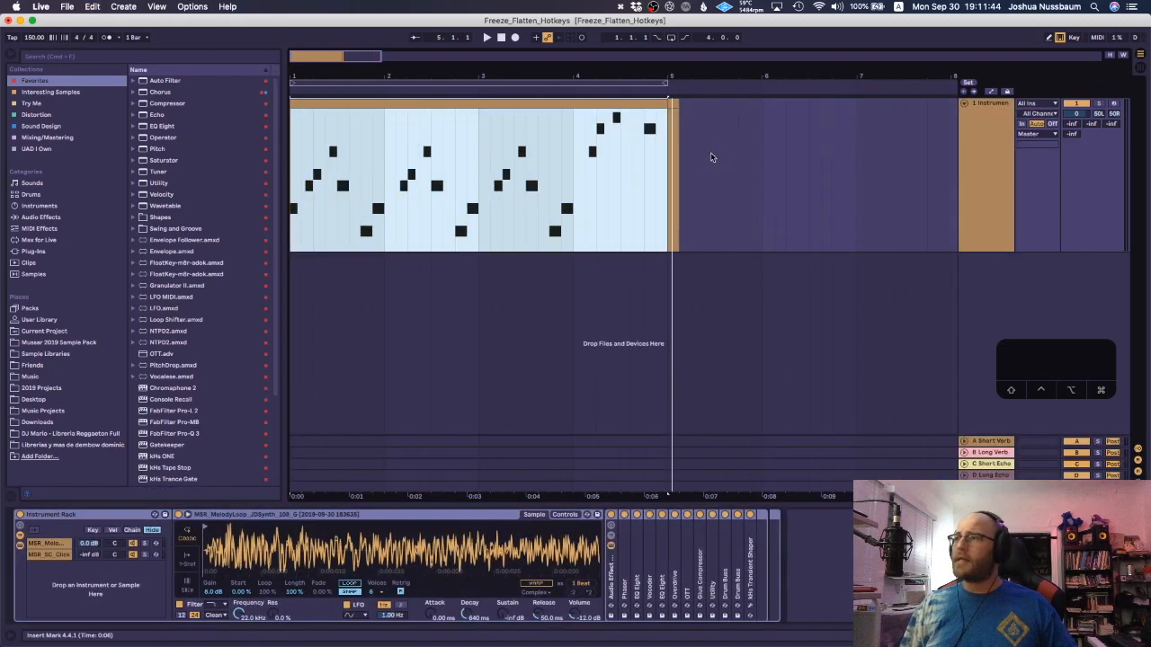
left_click_drag(733, 155, 670, 153)
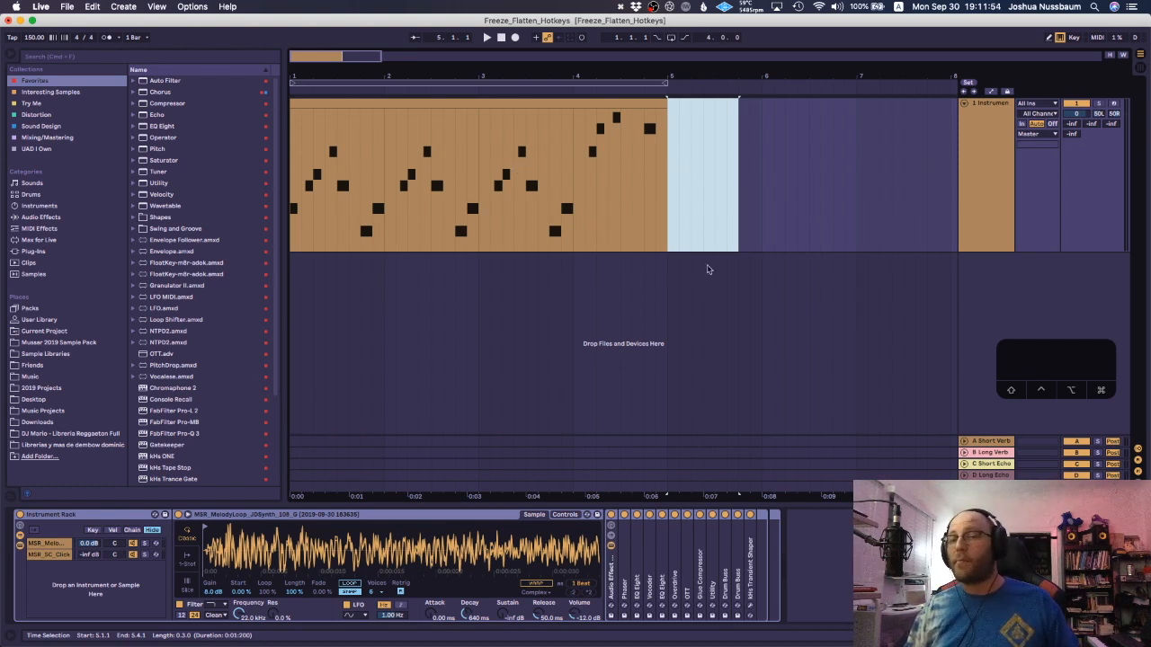
mouse_move(1046, 360)
left_mouse_down()
mouse_move(976, 347)
mouse_move(1021, 356)
mouse_move(1031, 366)
mouse_move(1020, 372)
mouse_move(1039, 379)
left_mouse_up()
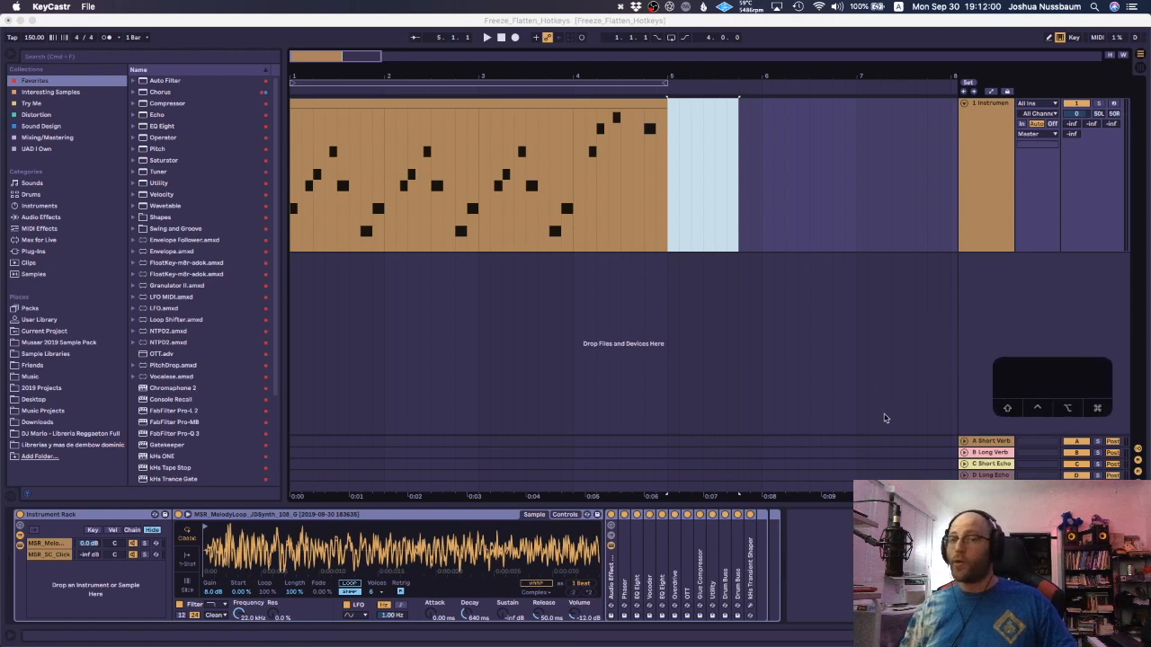
Step: Check the shortcuts assigned to the Freeze Track and Flatten edit commands
left_click(996, 218)
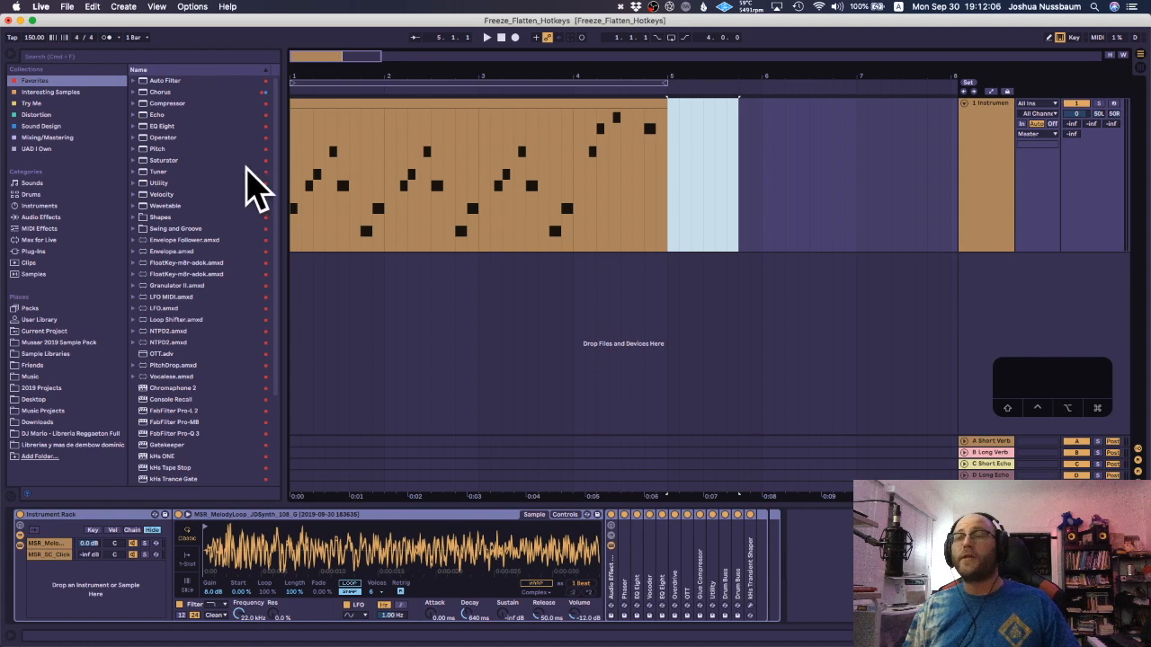
left_click(84, 5)
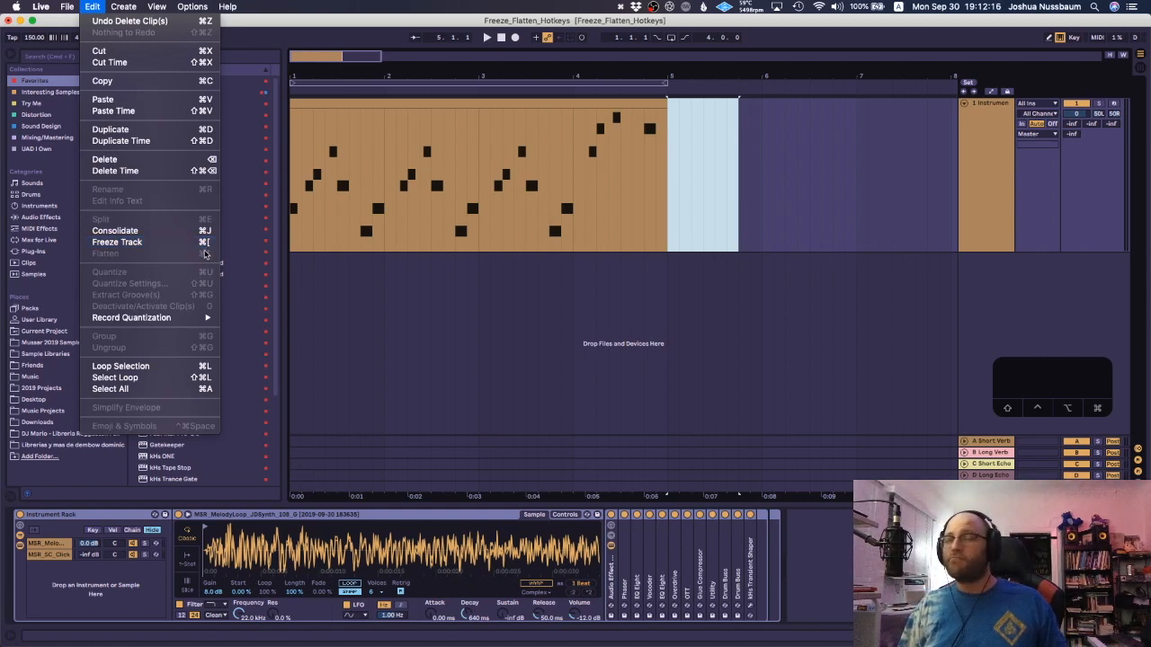
left_click(436, 333)
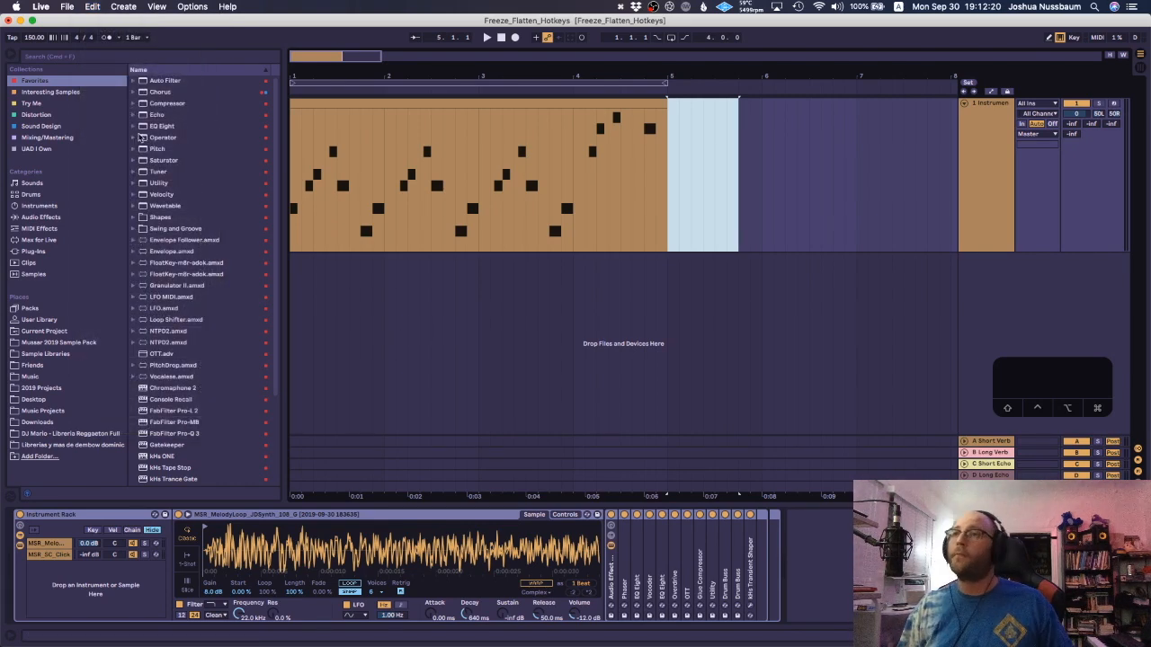
Step: Switch to macOS System Preferences and open the keyboard shortcut settings
left_click(17, 7)
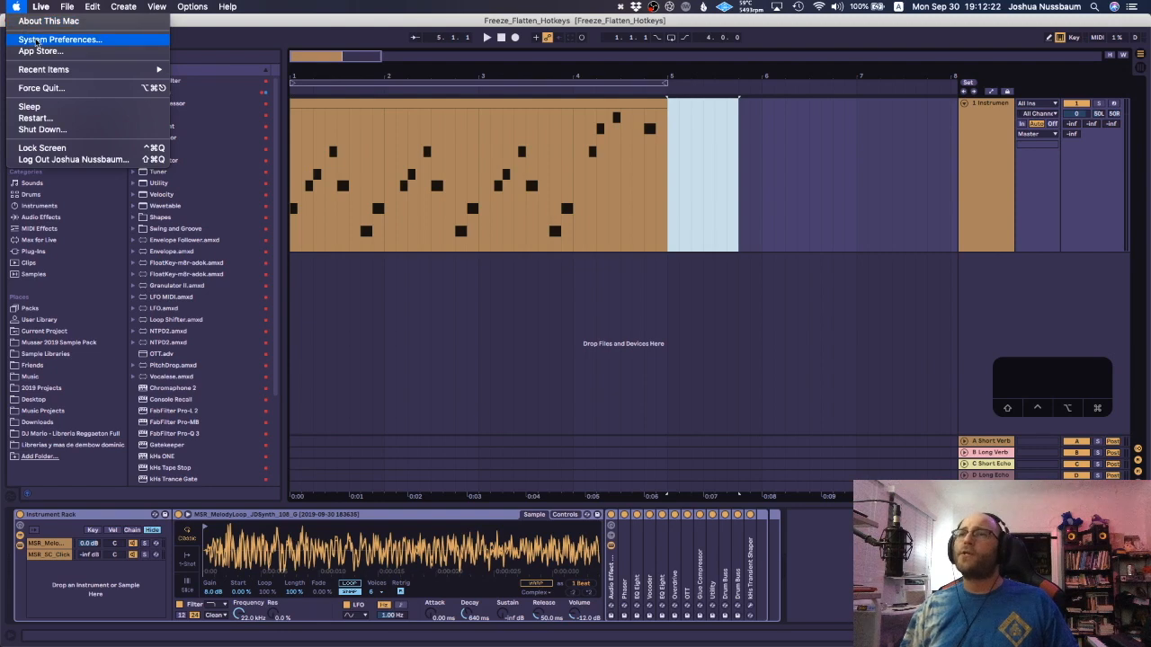
left_click(36, 40)
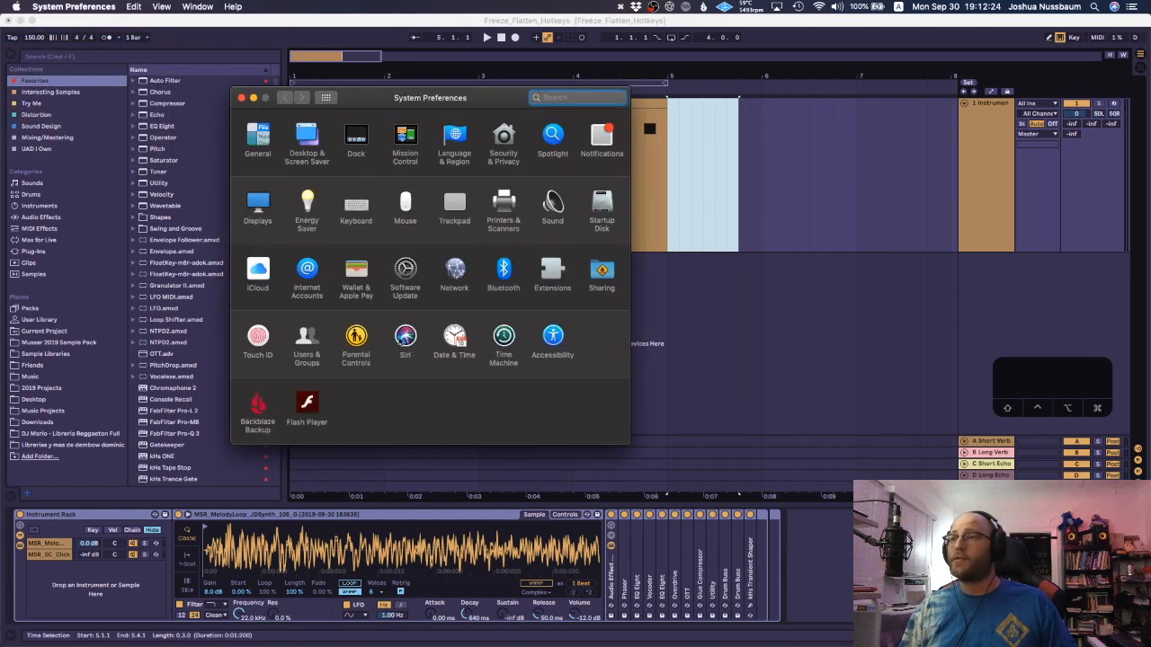
left_click(356, 205)
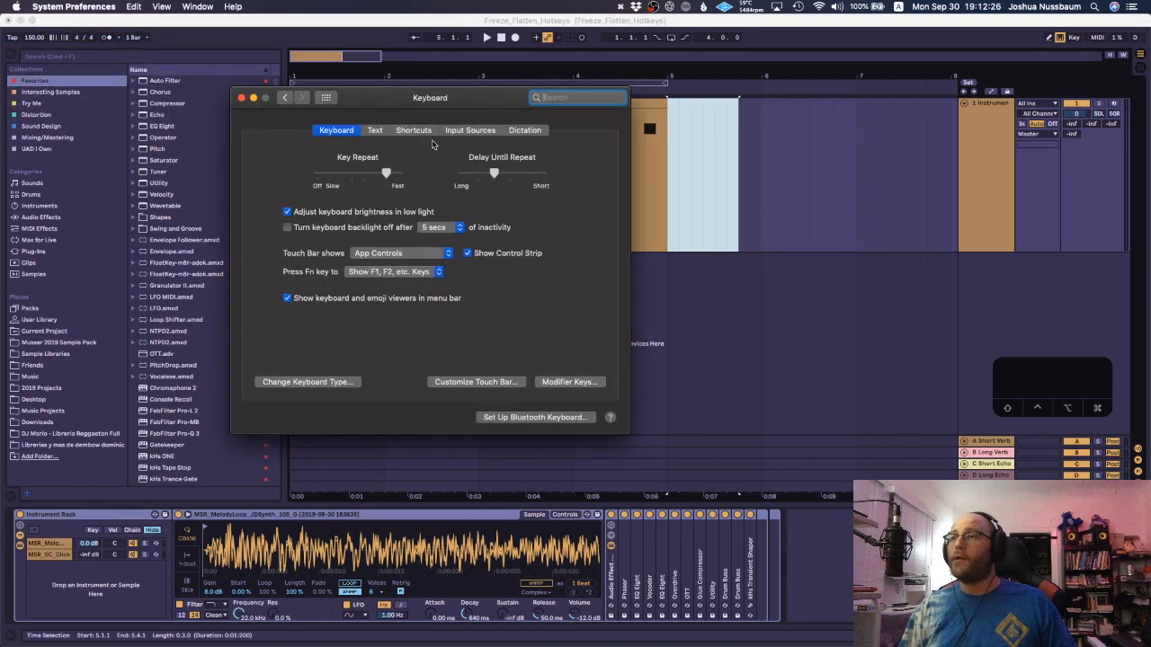
left_click(413, 131)
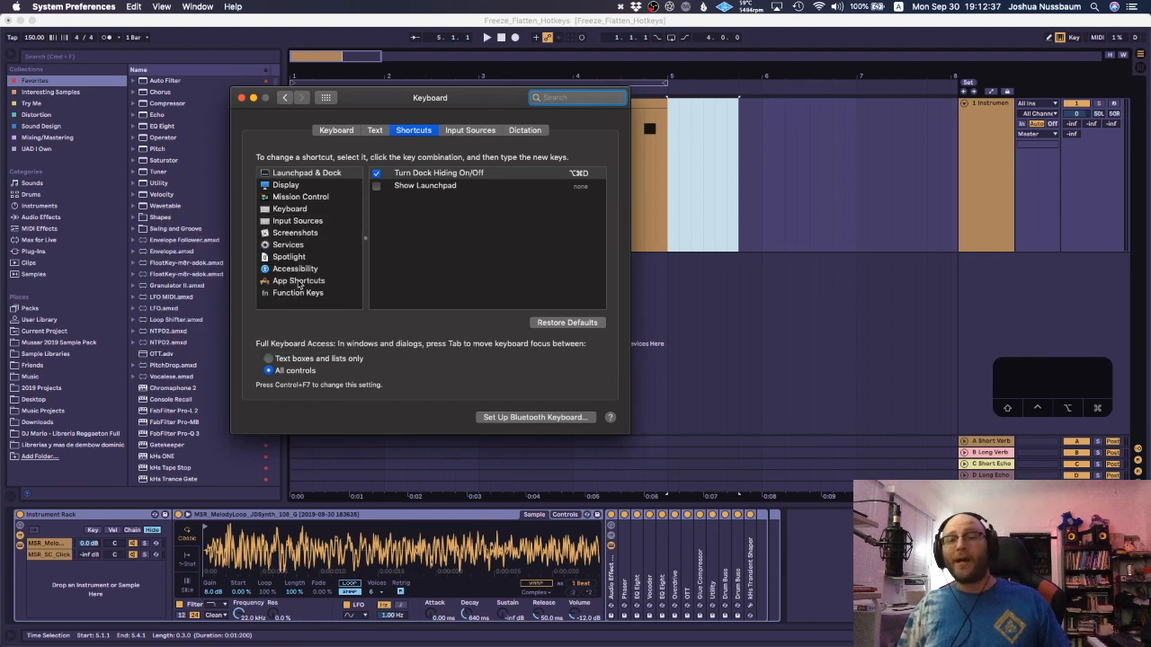
Step: Look through the system shortcut categories from Display to Accessibility, and inspect the Show Help menu entry among the App Shortcuts
left_click(286, 186)
left_click(288, 197)
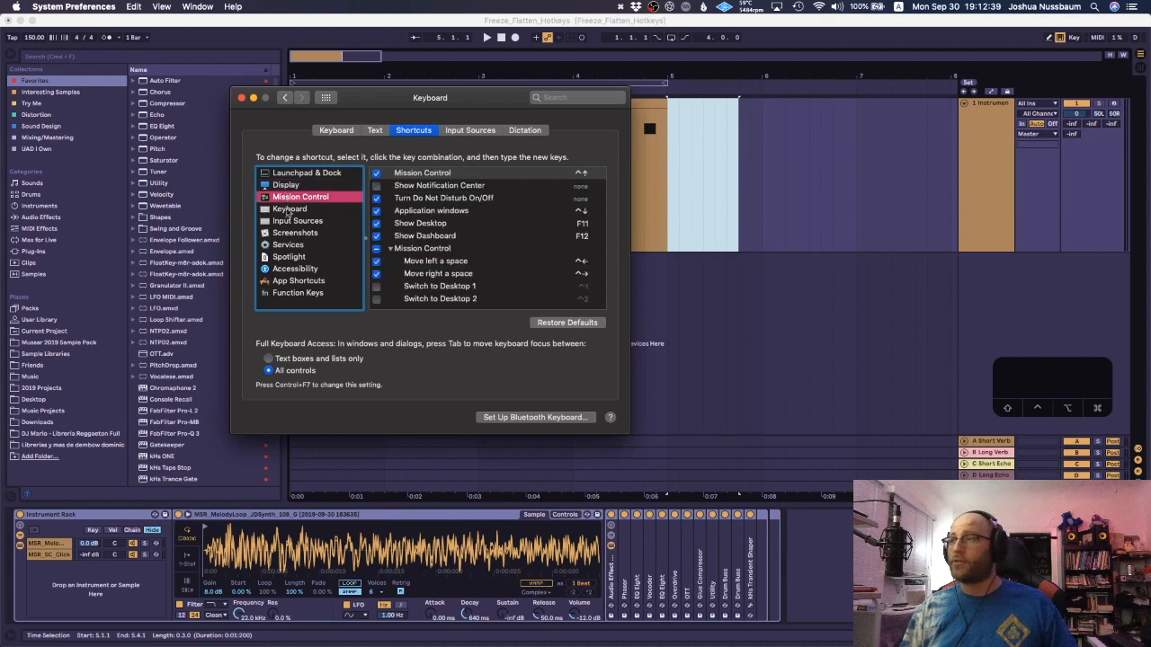
left_click(288, 211)
left_click(287, 233)
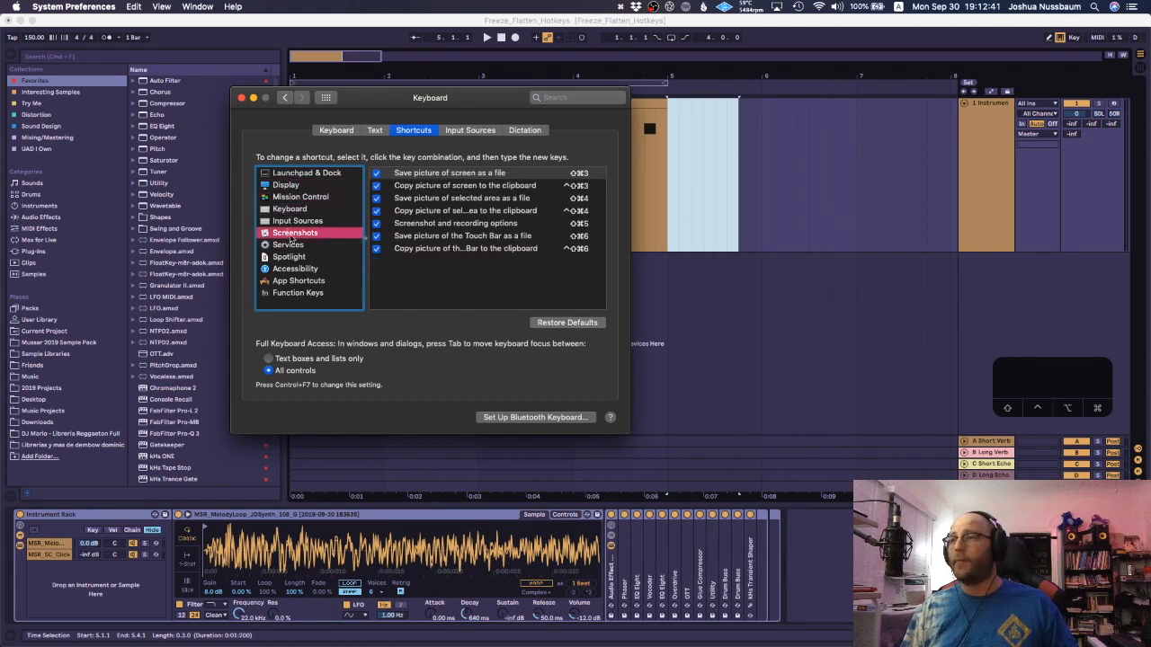
left_click(291, 244)
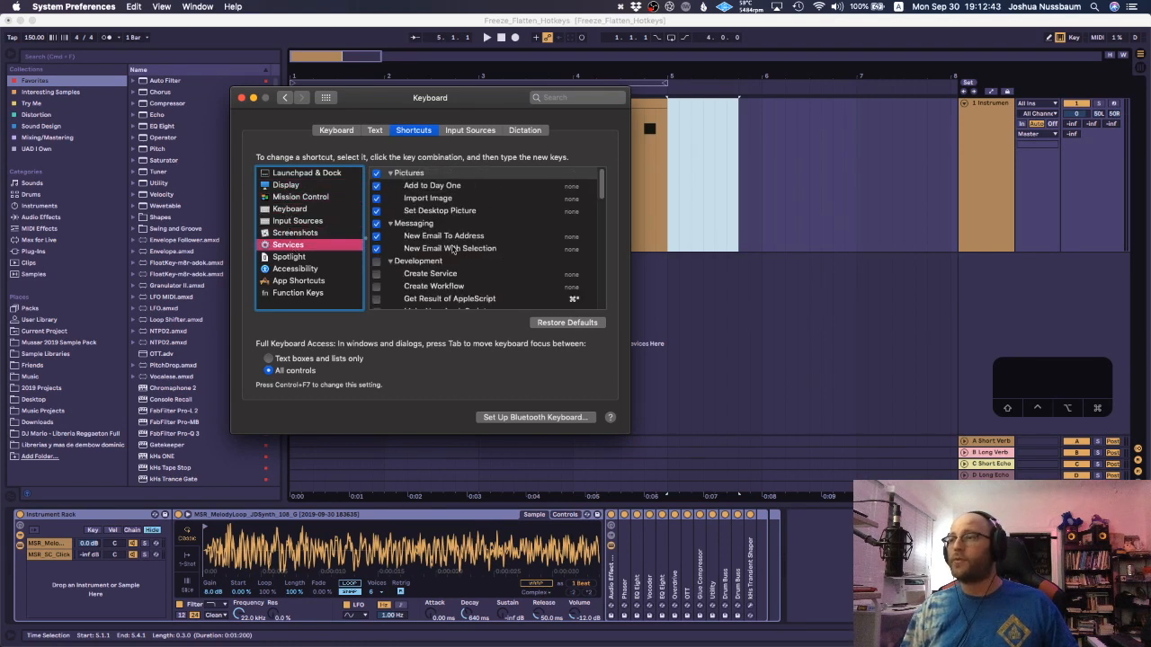
left_click(291, 269)
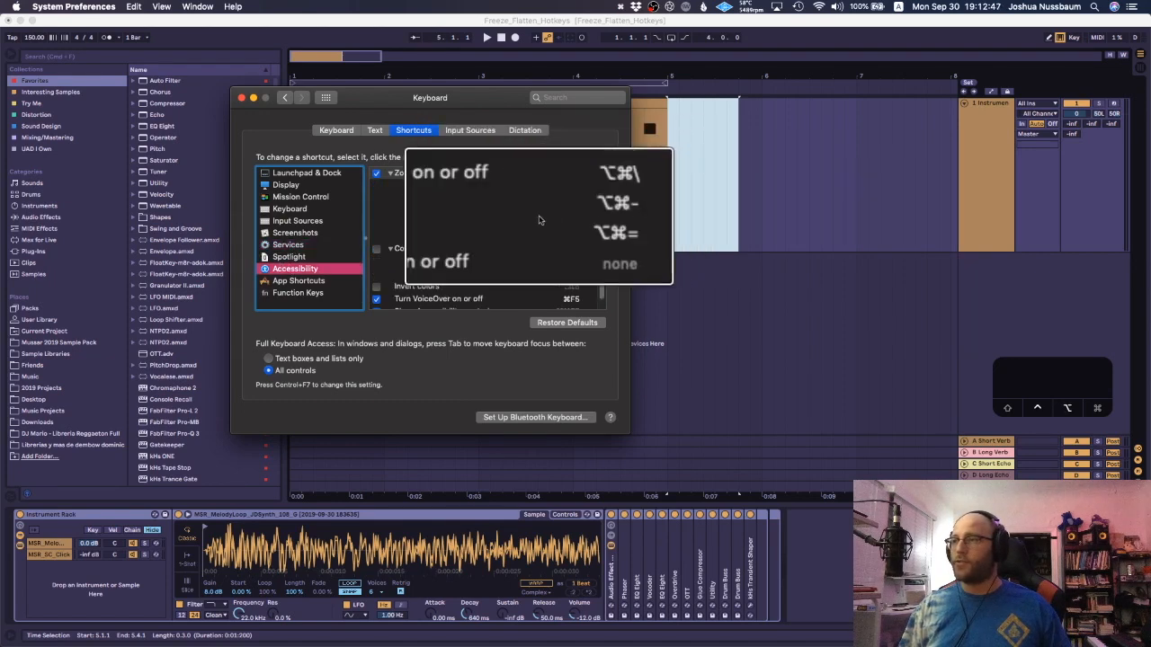
key("alt+super+8")
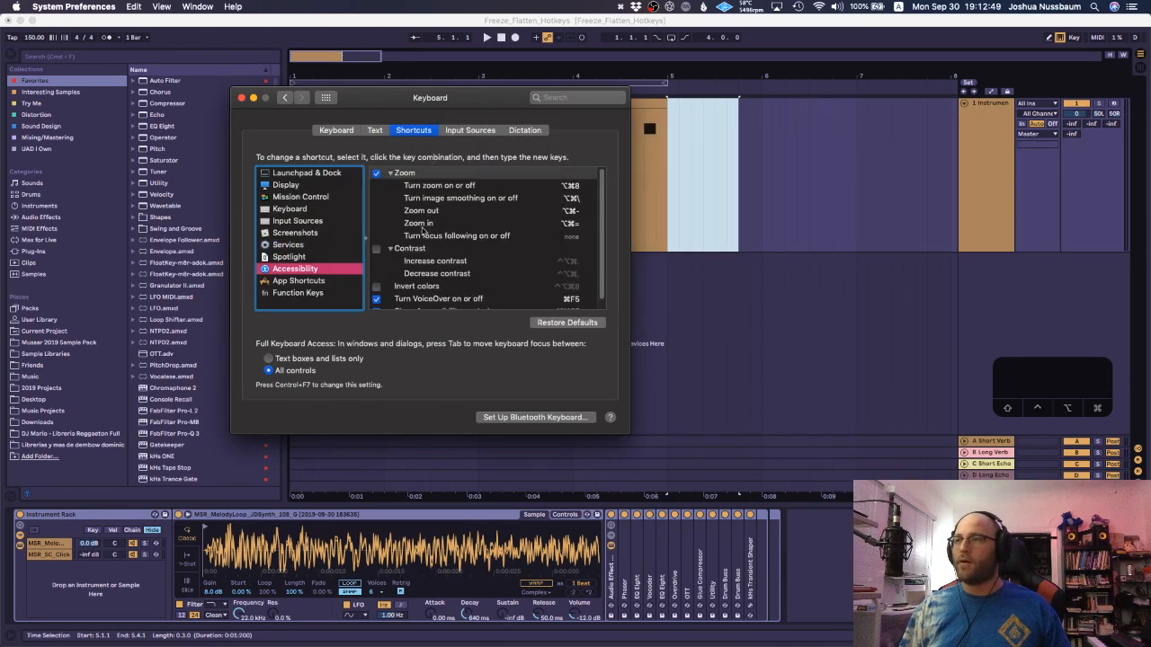
left_click(306, 282)
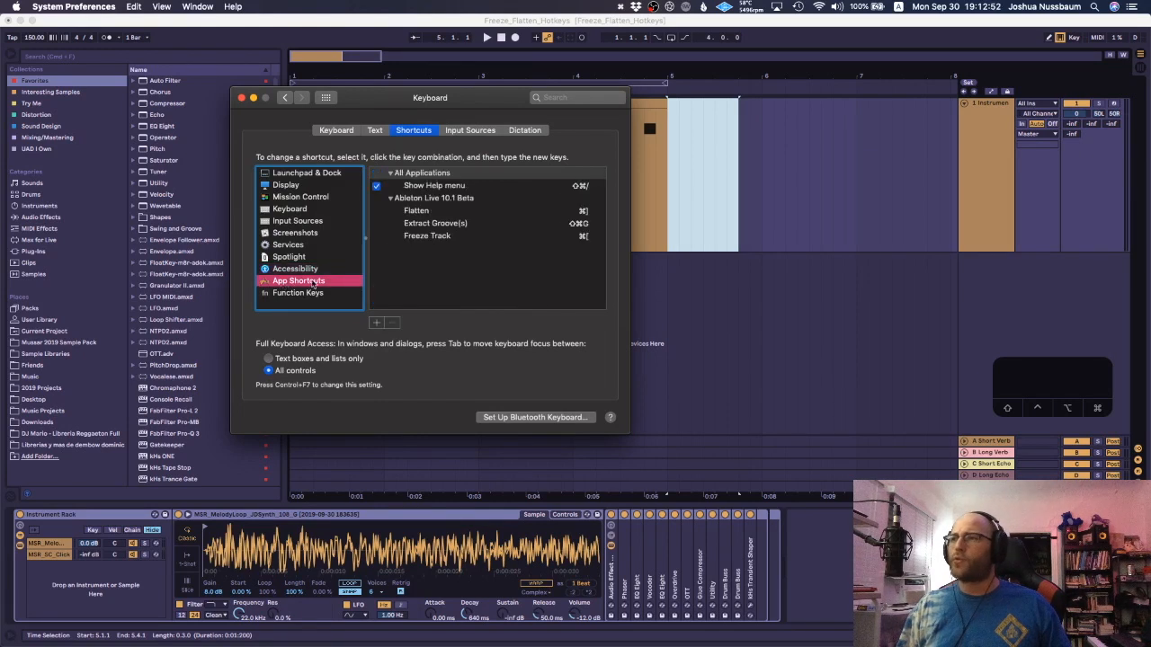
left_click(431, 187)
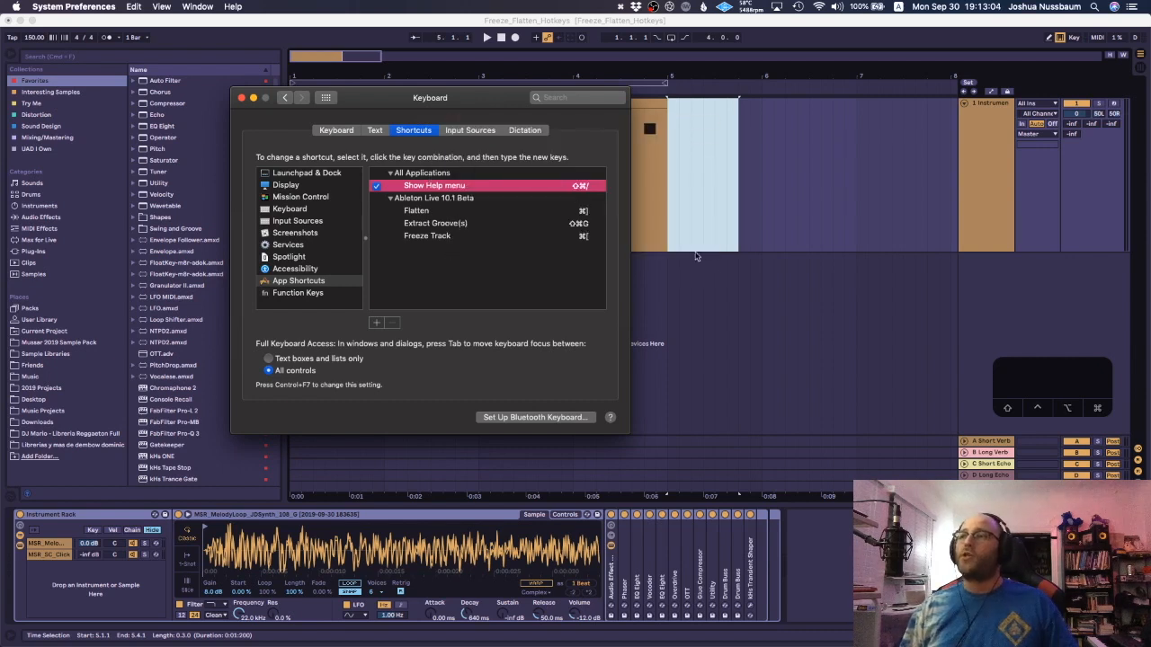
Step: Switch to Ableton Live, search its help for "freeze" to locate the Freeze Track command, and clear and close the search
left_click(695, 256)
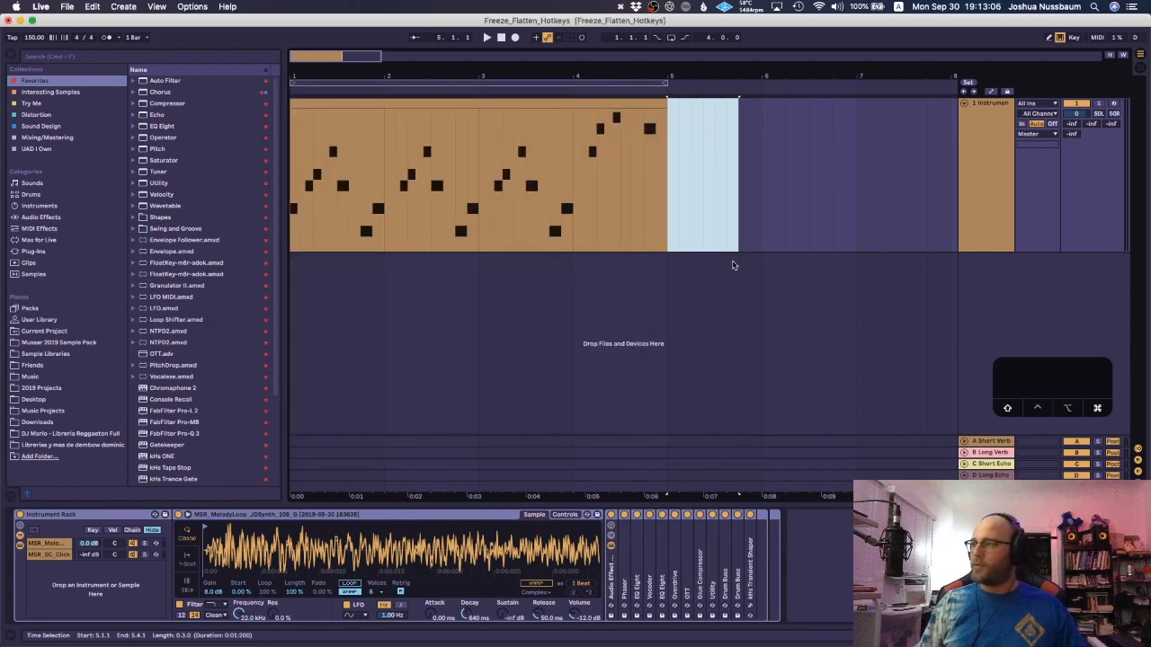
key("super+shift+slash")
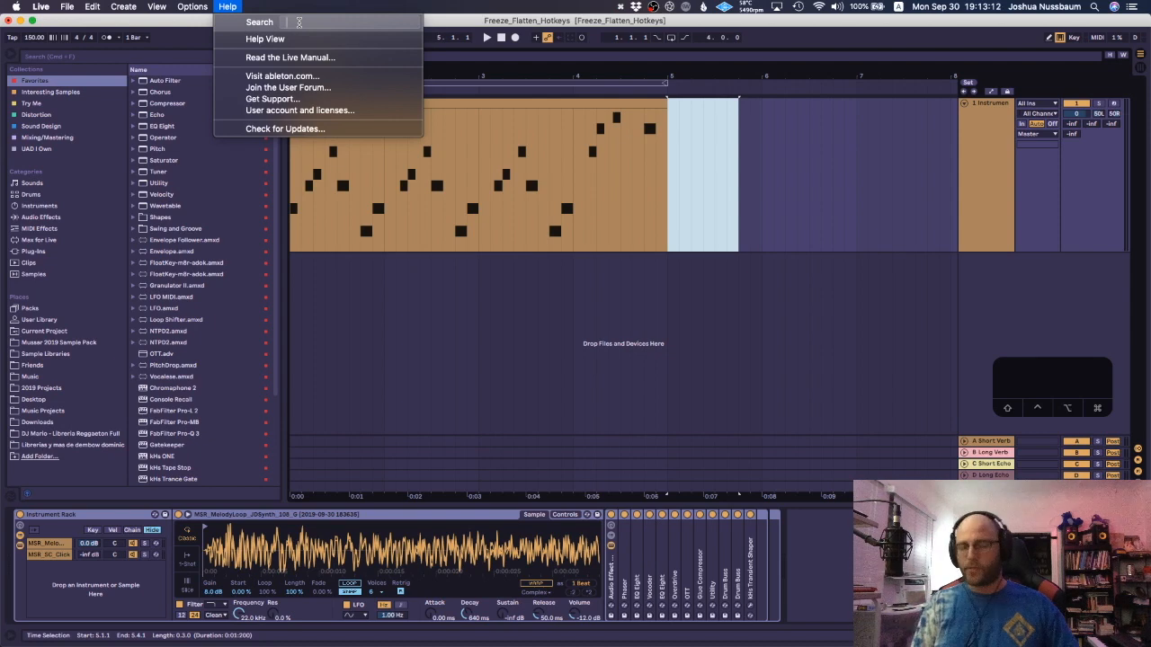
type("freeze")
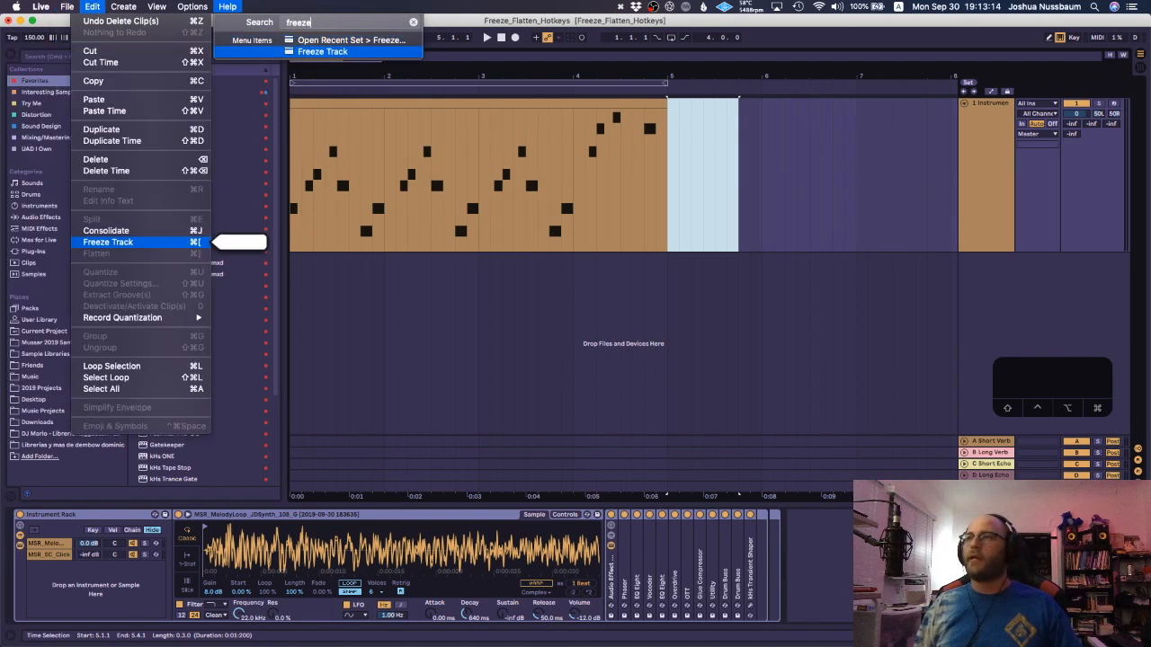
key("BackSpace")
key("BackSpace")
key("BackSpace")
key("BackSpace")
key("BackSpace")
key("BackSpace")
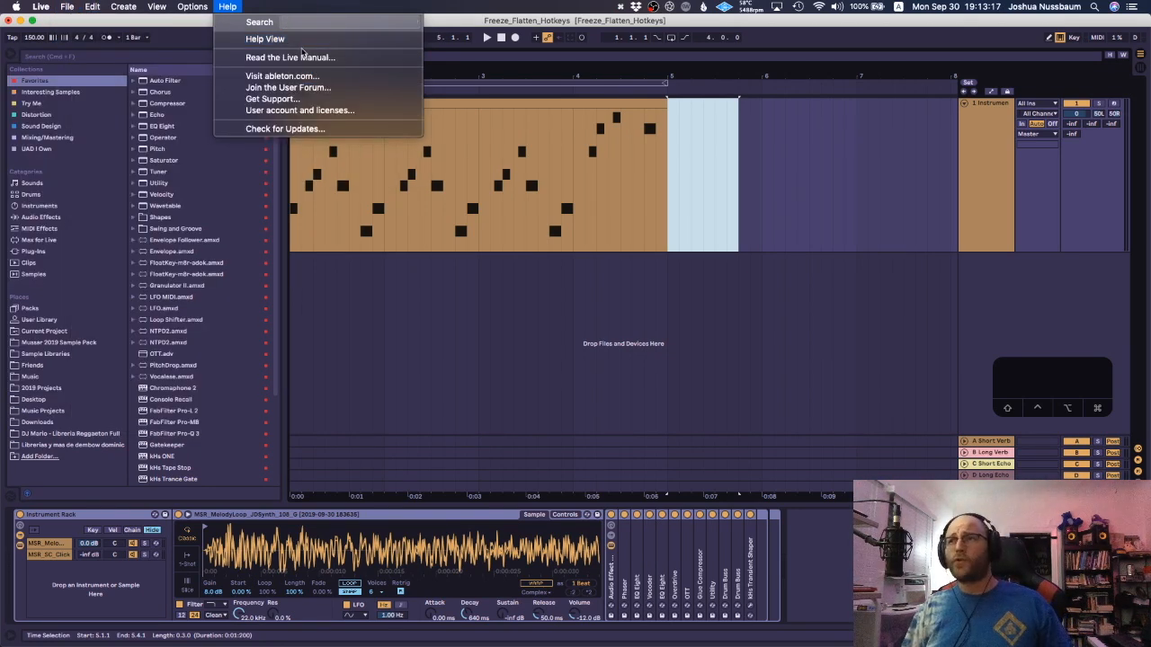
left_click(762, 527)
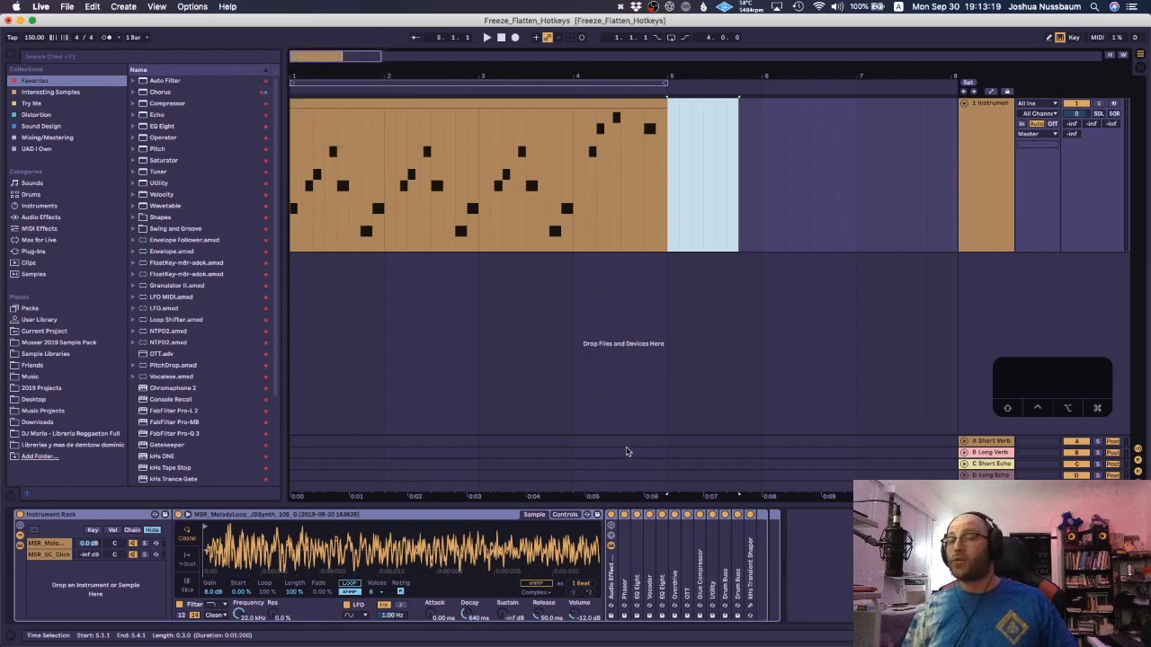
Step: Switch back to System Preferences and examine the Flatten, Extract Groove(s) and Freeze Track shortcuts for Ableton Live 10.1 Beta
key("super+Tab")
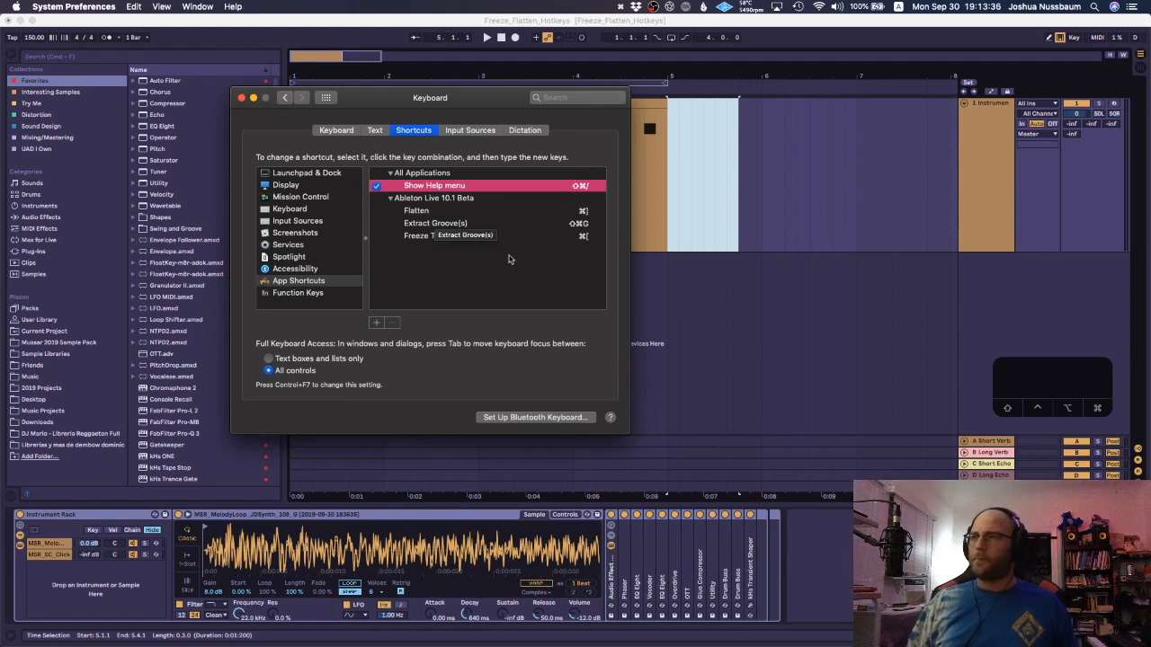
left_click(454, 223)
left_click(452, 237)
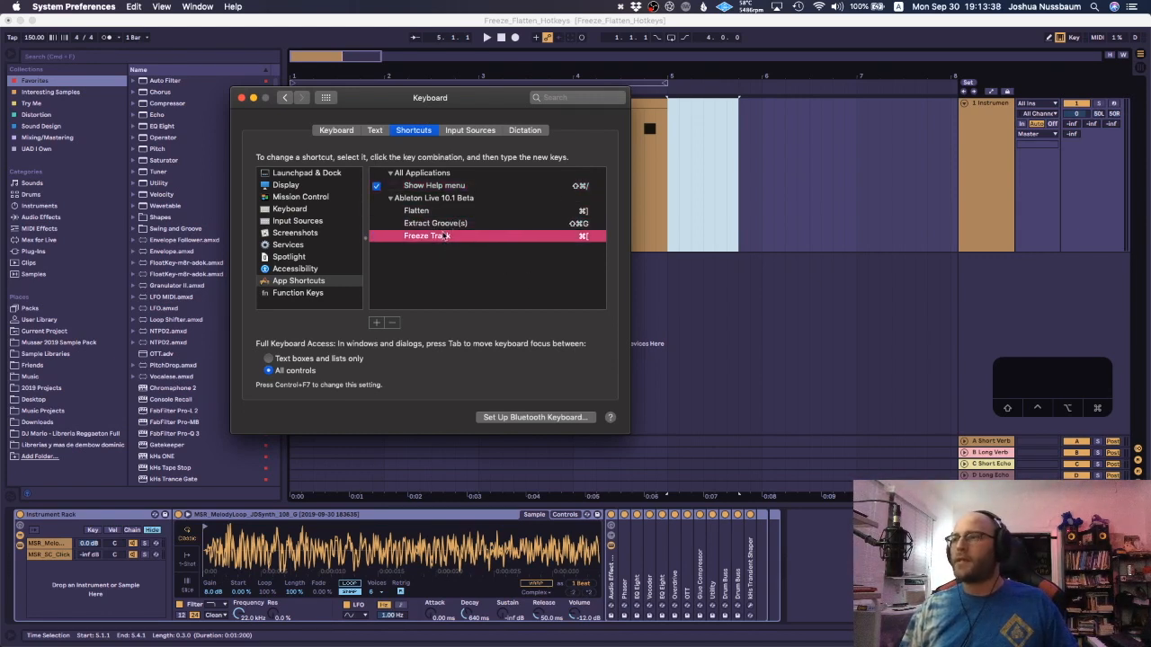
left_click(447, 224)
left_click(446, 213)
left_click(446, 225)
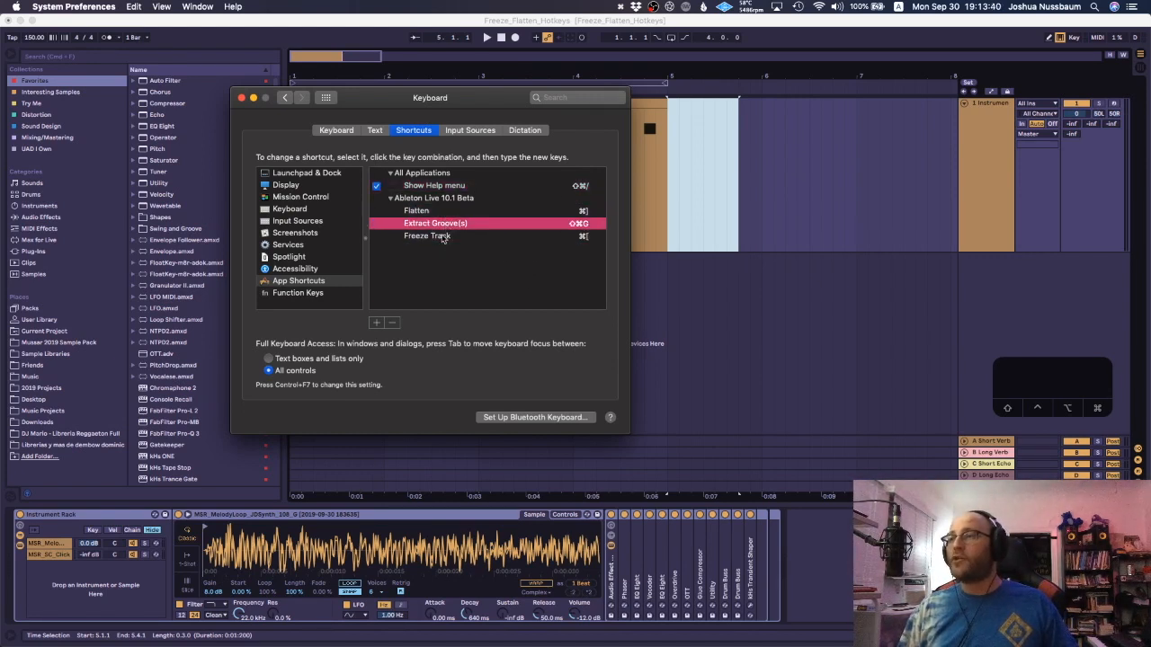
left_click(445, 238)
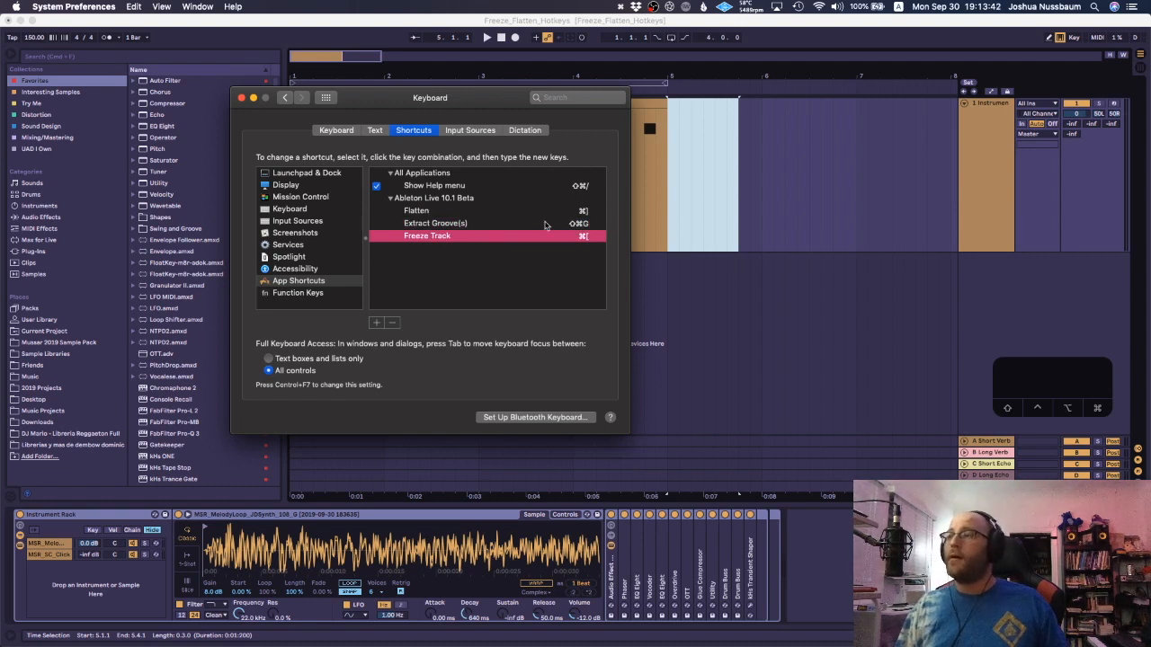
left_click(486, 225)
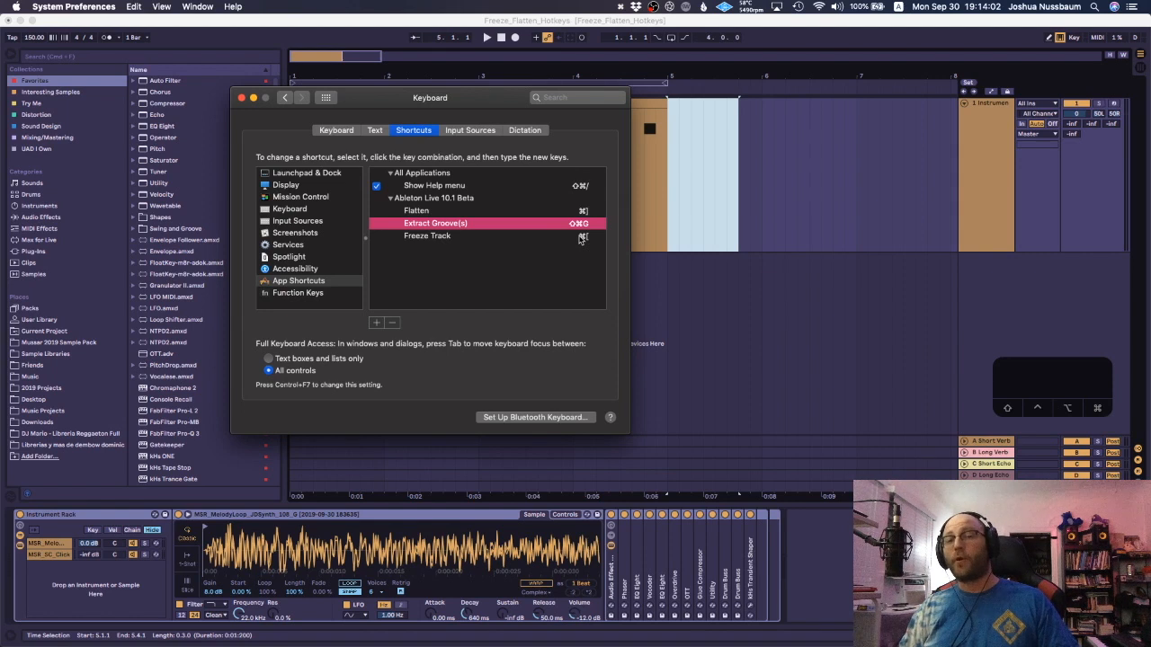
Step: Delete the Freeze Track and Flatten shortcuts for Ableton Live 10.1 Beta
left_click(568, 236)
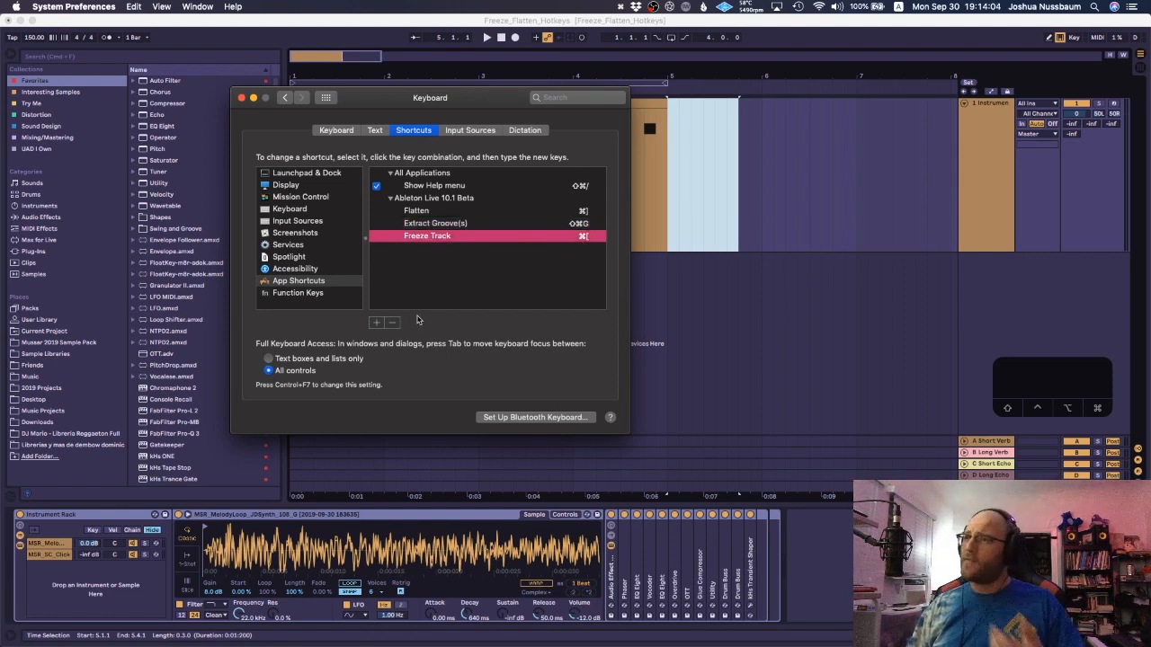
left_click(393, 321)
left_click(440, 213)
left_click(393, 322)
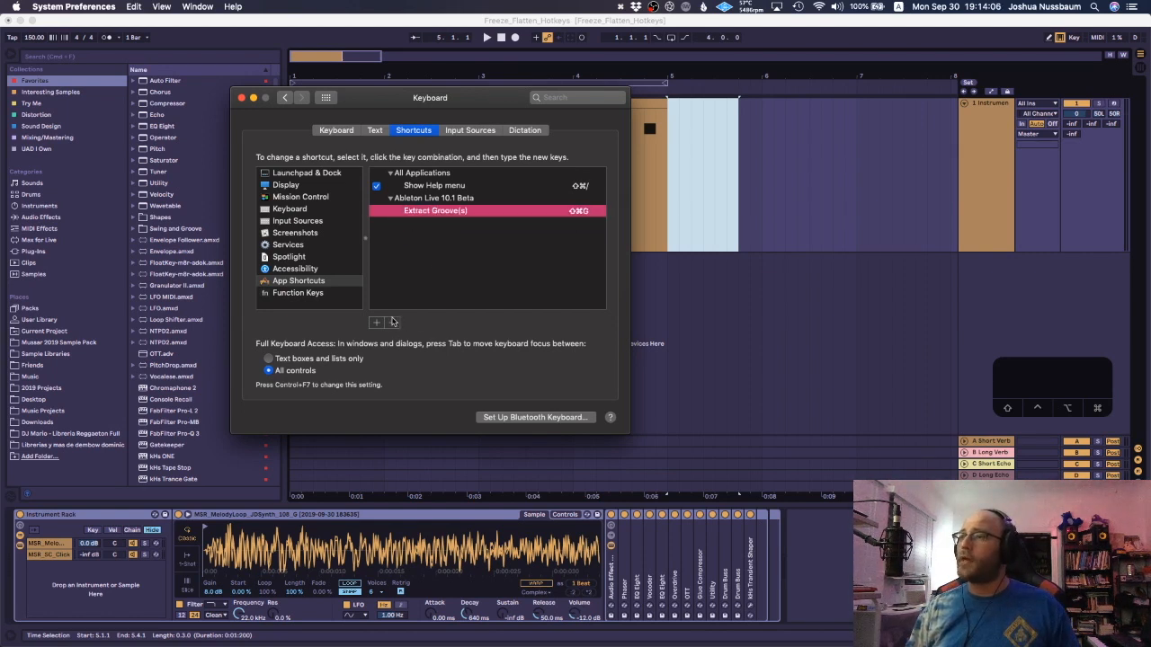
Step: Switch to Ableton Live and check the Freeze Track entry among the edit commands and in the MIDI clip's context commands
left_click(735, 288)
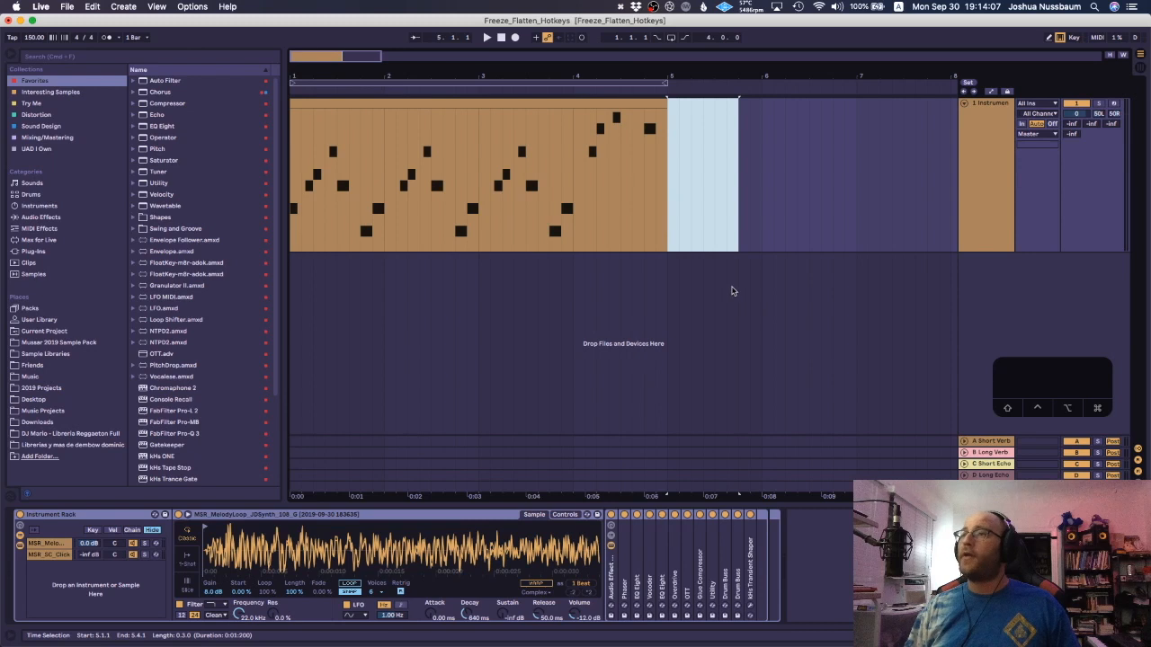
left_click(92, 6)
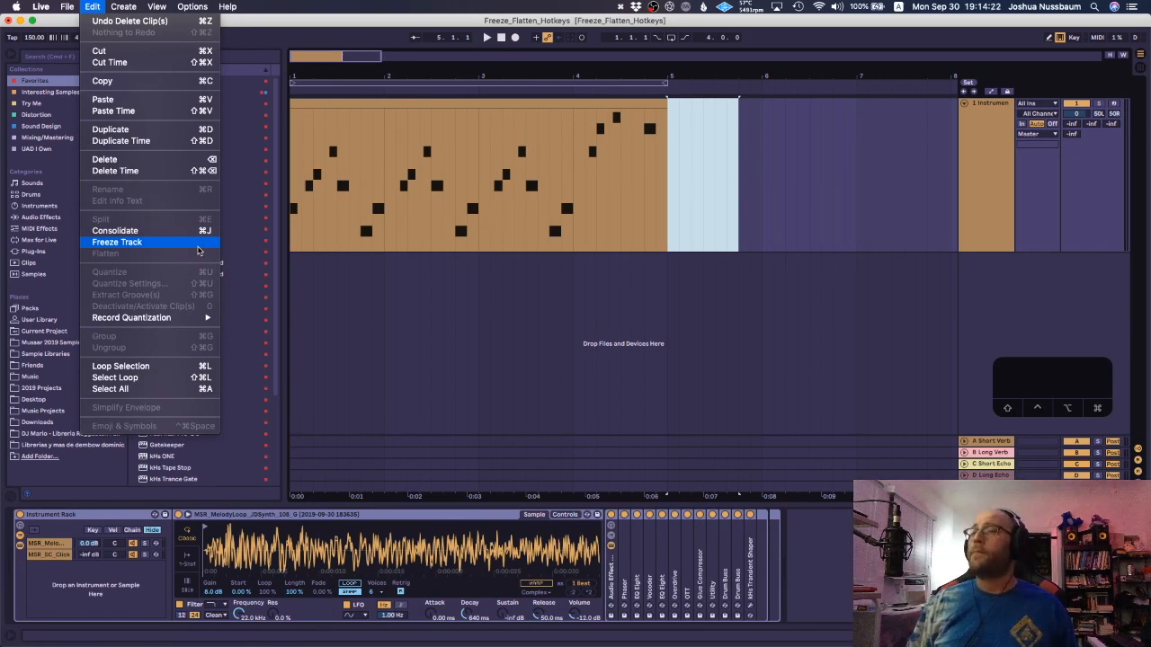
left_click(478, 261)
right_click(466, 170)
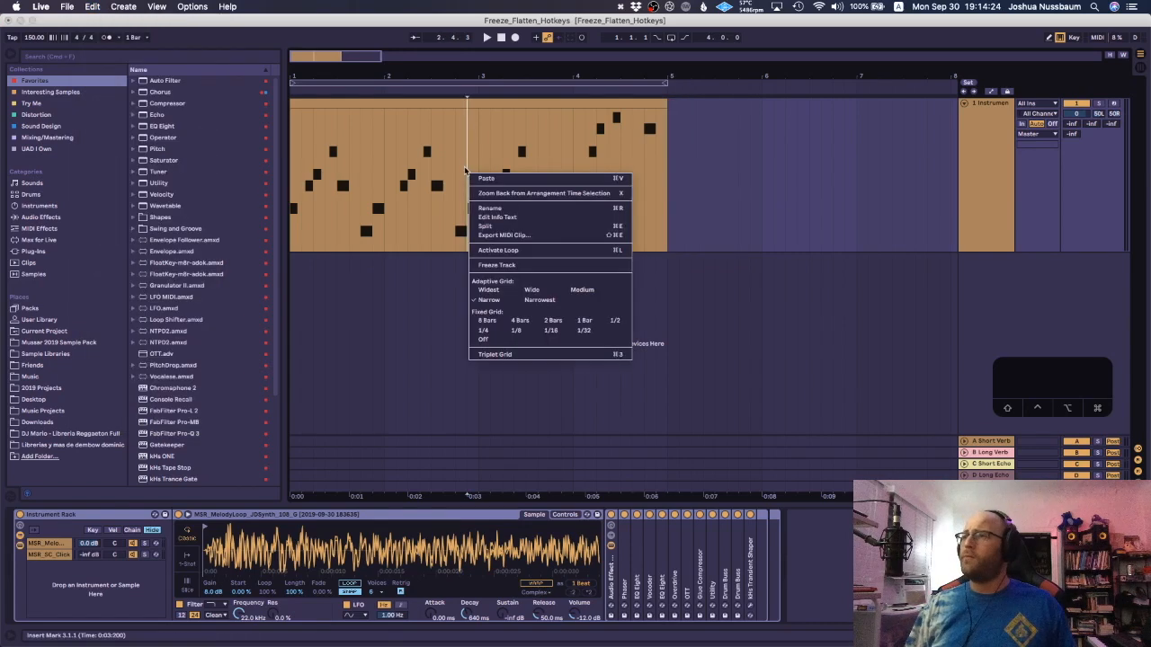
left_click(448, 162)
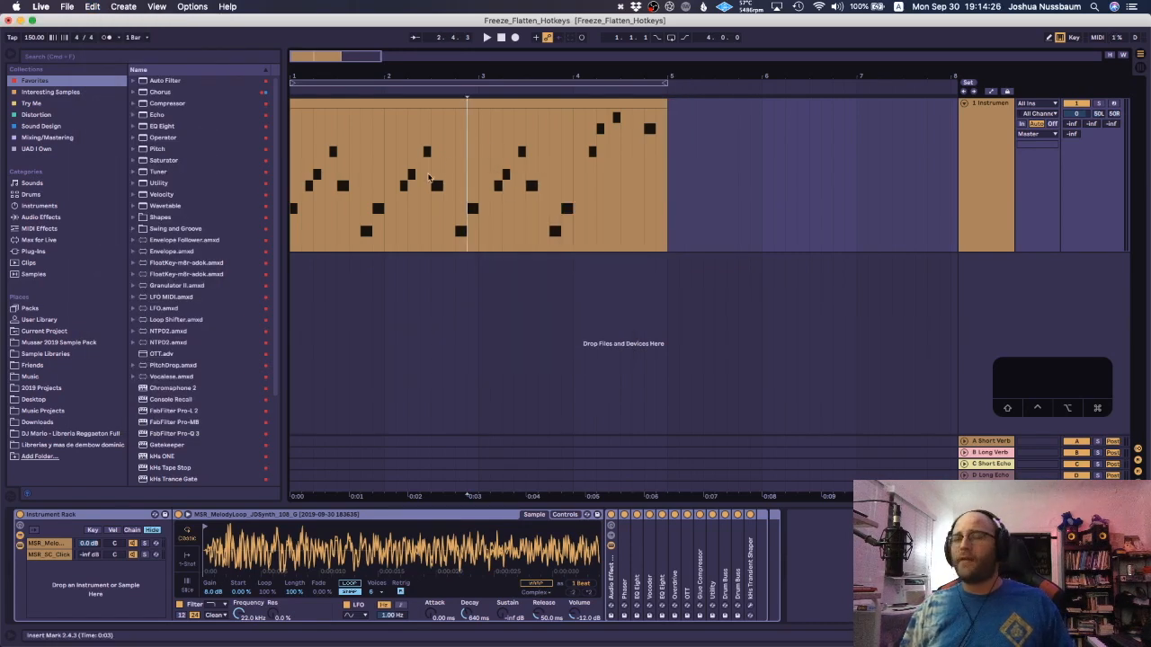
right_click(408, 141)
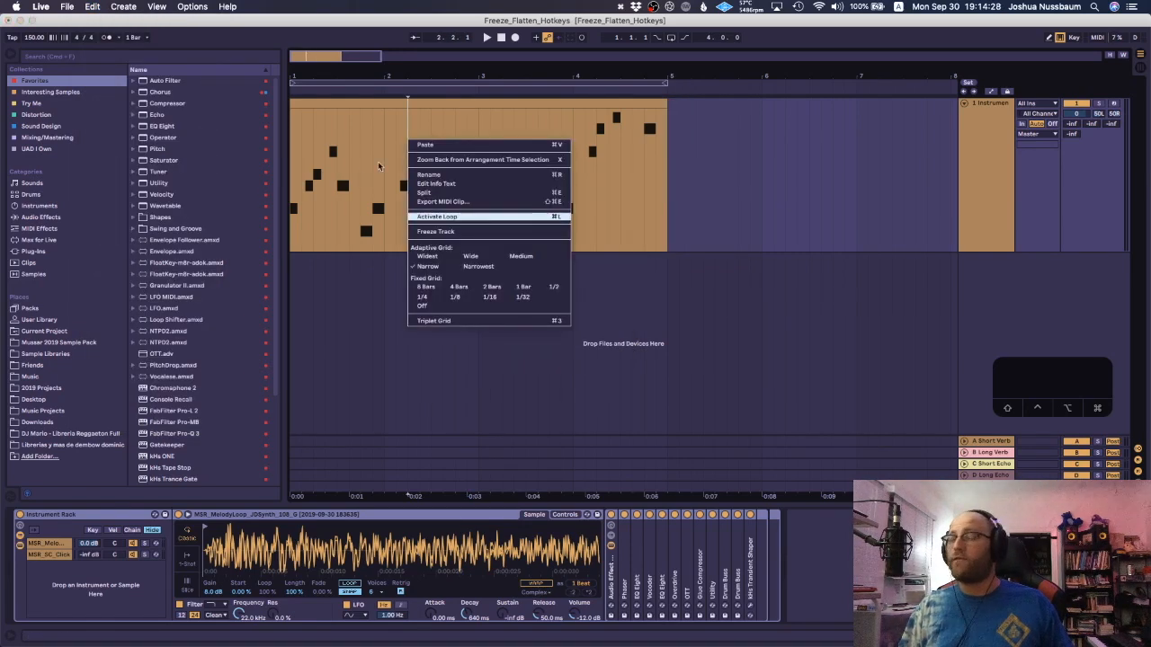
right_click(425, 154)
right_click(386, 155)
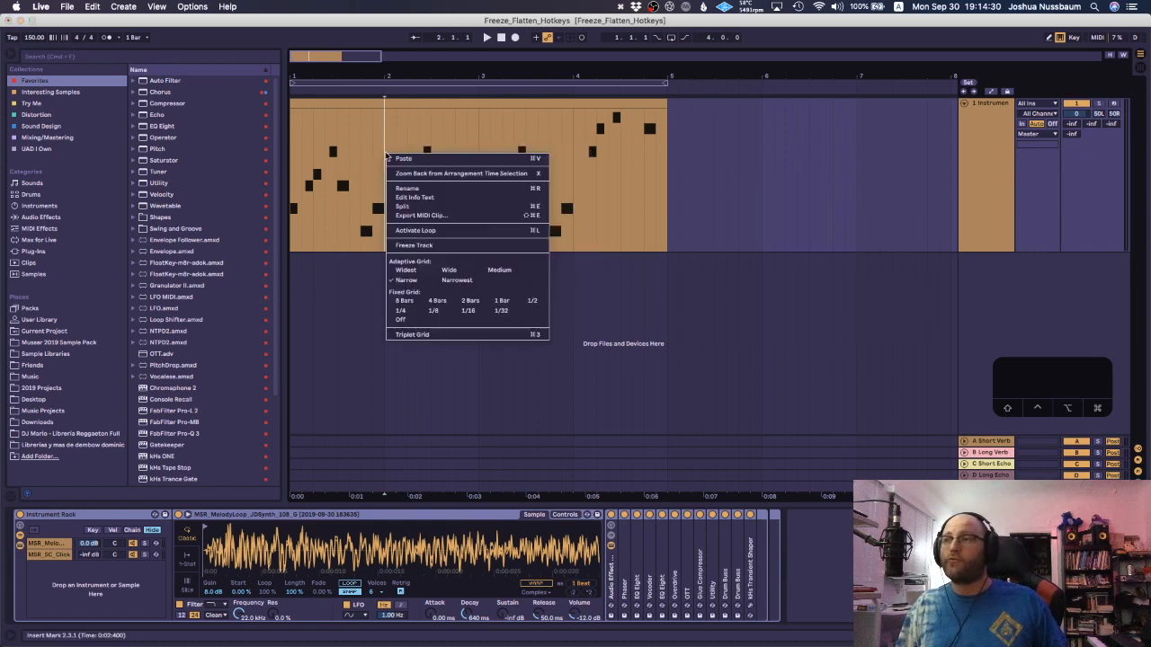
left_click(373, 192)
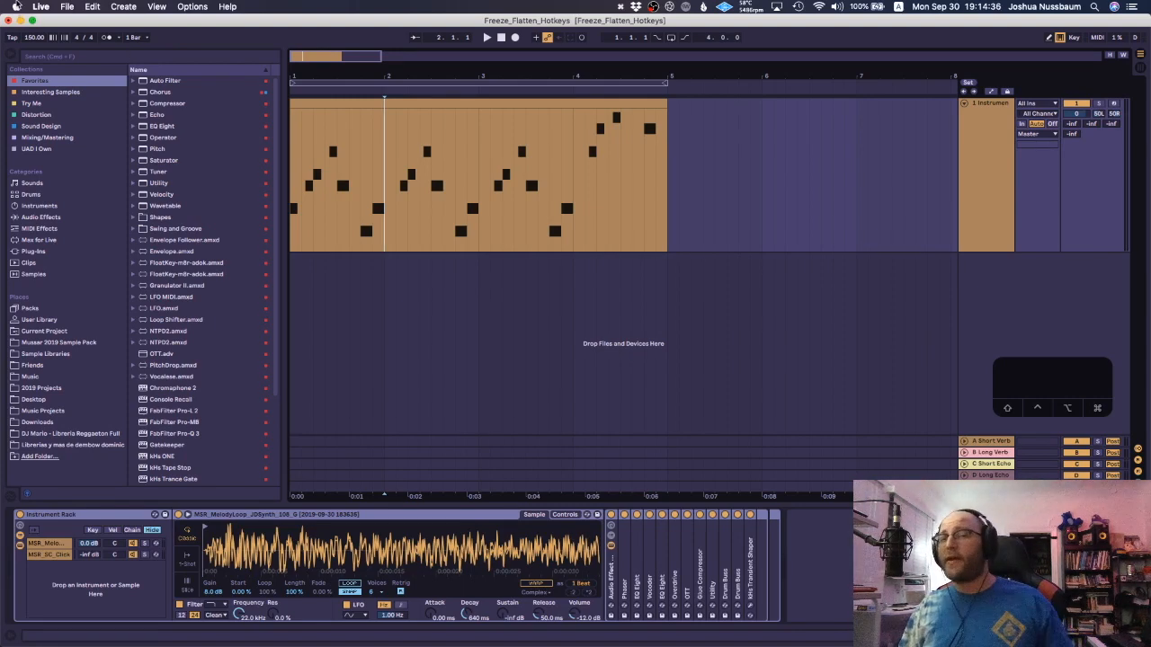
Step: Return to System Preferences and start a new app shortcut with Ableton Live 10.1 Beta as the application
left_click(16, 7)
left_click(54, 41)
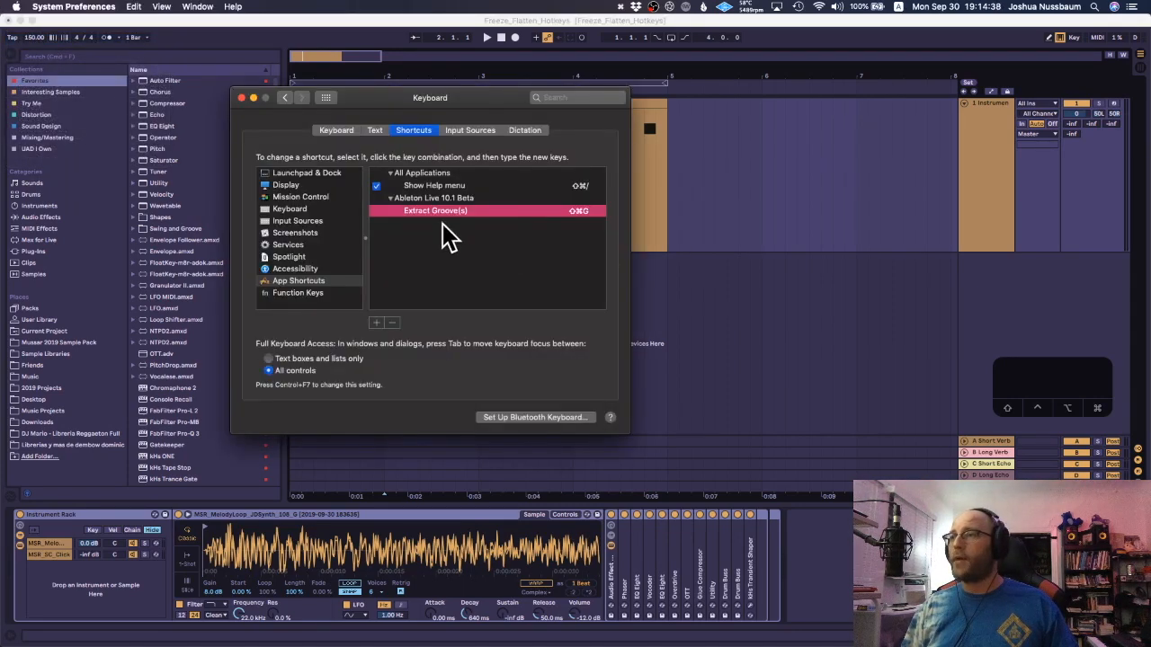
left_click(377, 322)
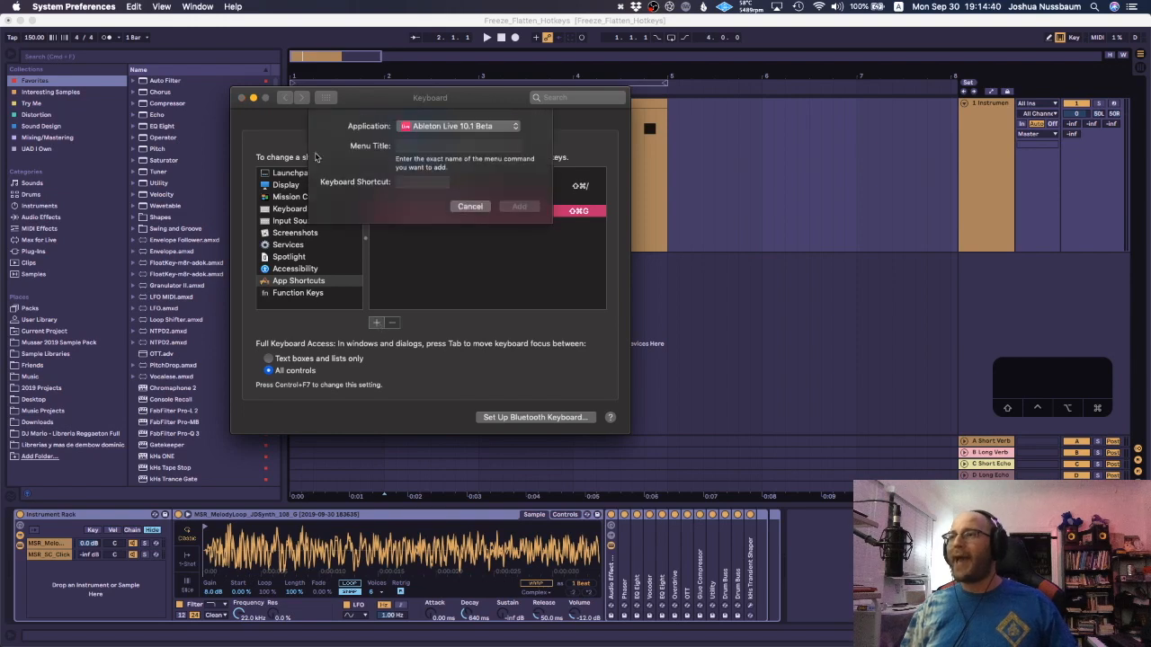
left_click(447, 126)
left_click(441, 127)
left_click(435, 126)
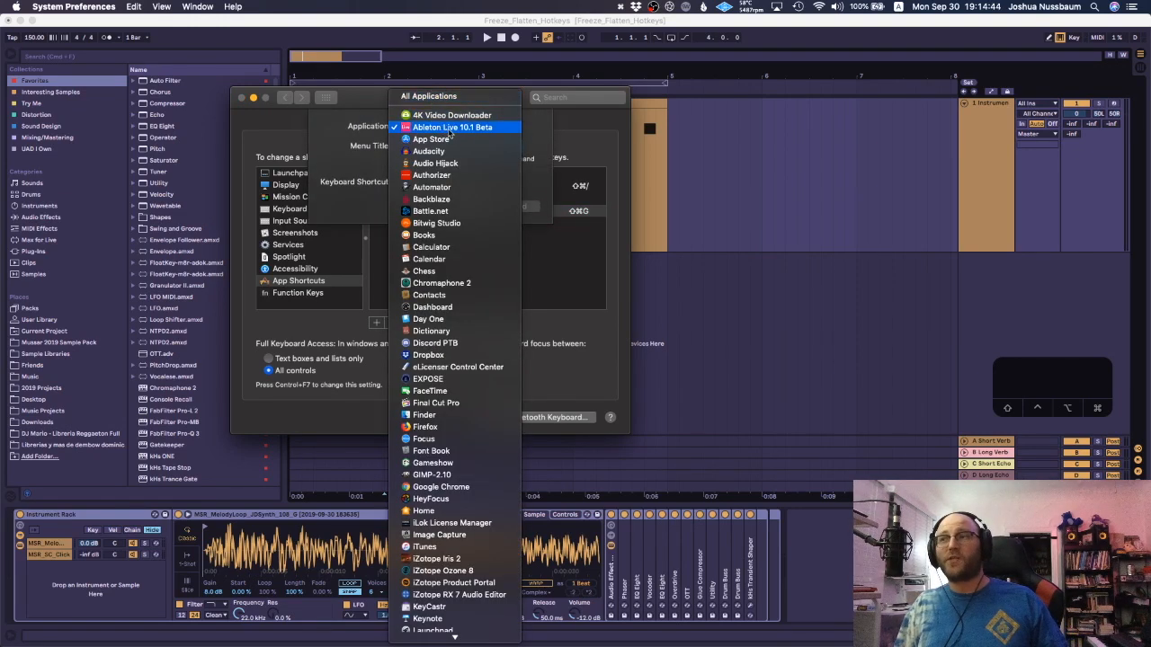
left_click(450, 130)
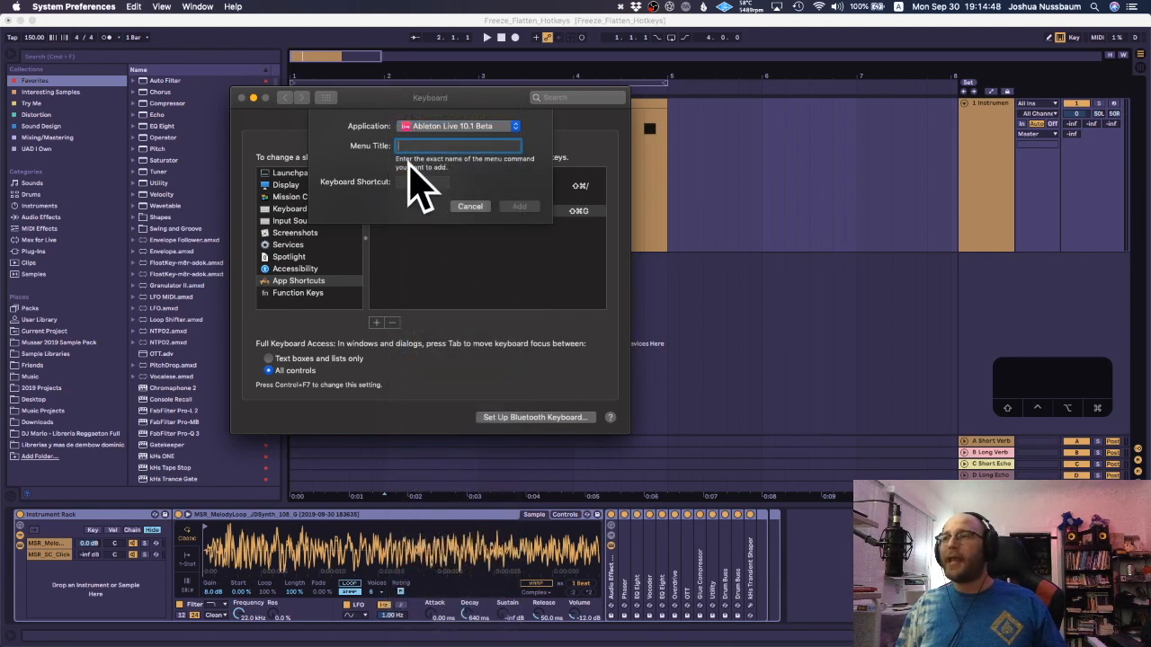
Step: Switch to Ableton Live and check the exact spelling of the Freeze Track edit command
left_click(769, 243)
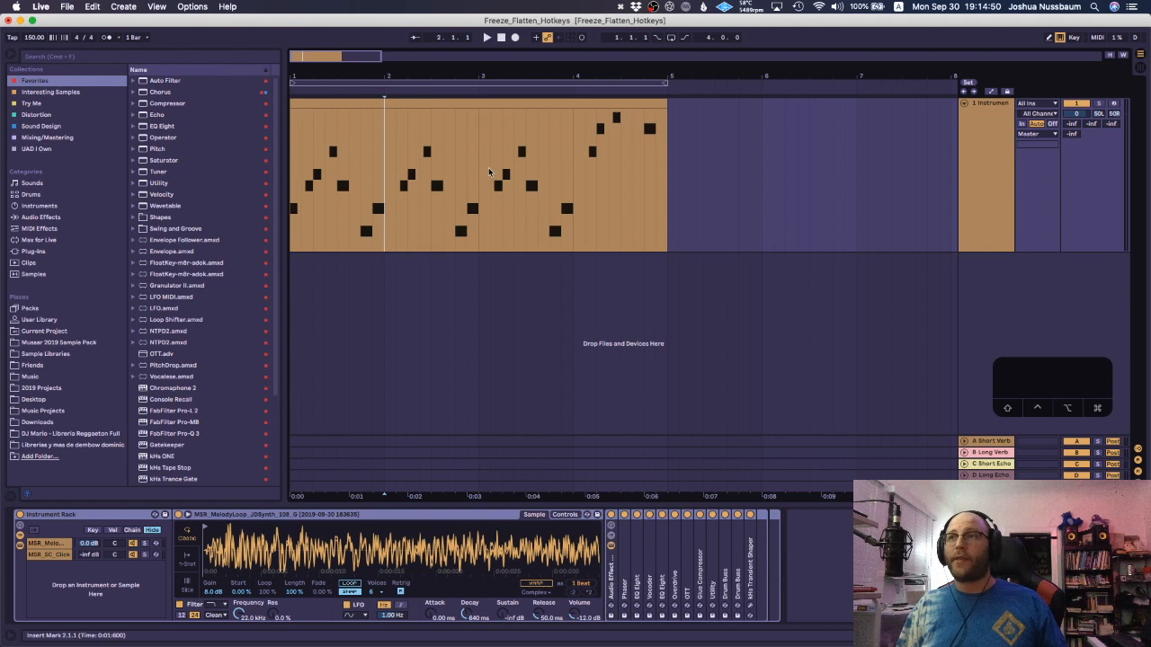
left_click(95, 8)
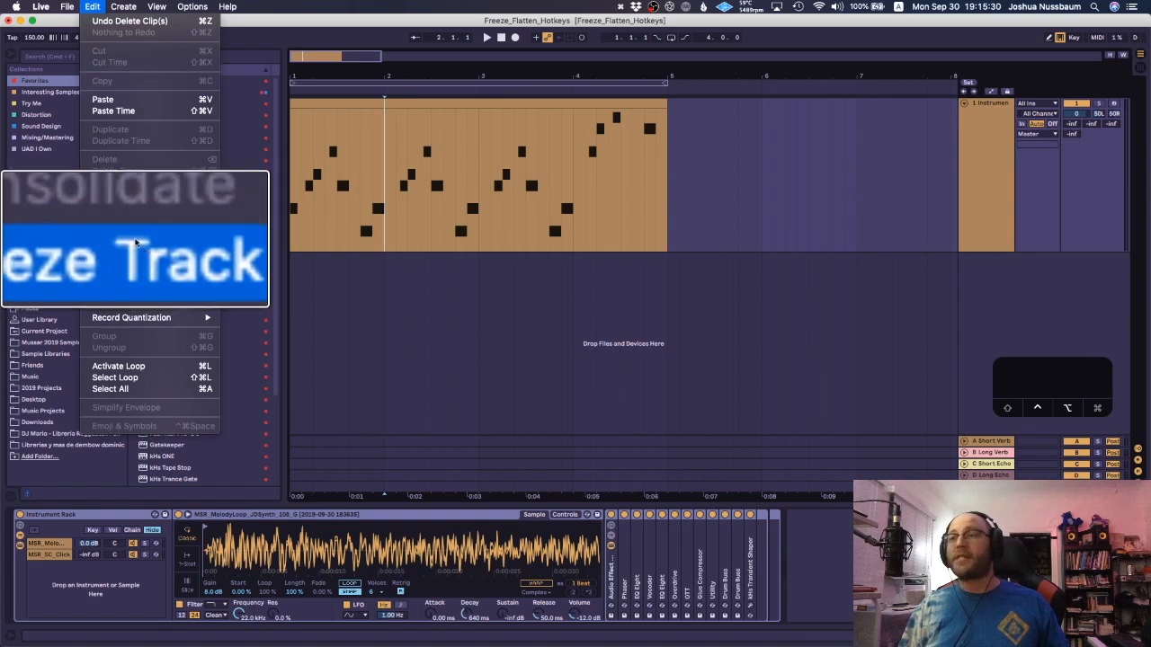
left_click(475, 373)
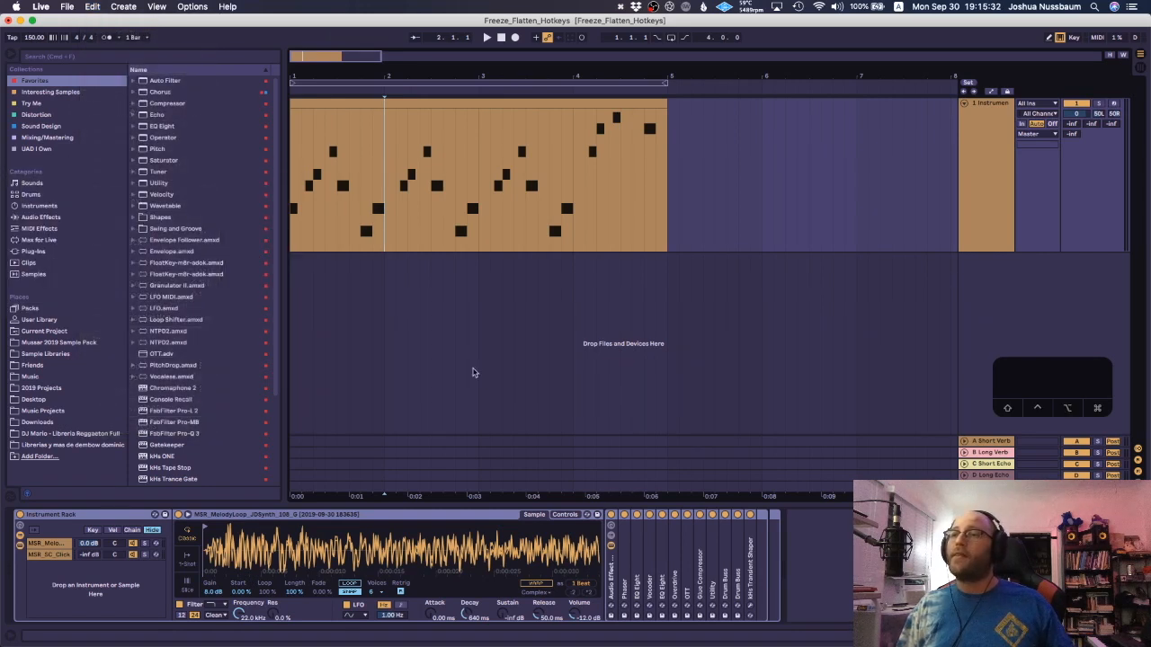
Step: Return to System Preferences and add an Ableton Live 10.1 Beta app shortcut for Freeze Track, assigned to ⌘[
left_click(15, 5)
left_click(34, 39)
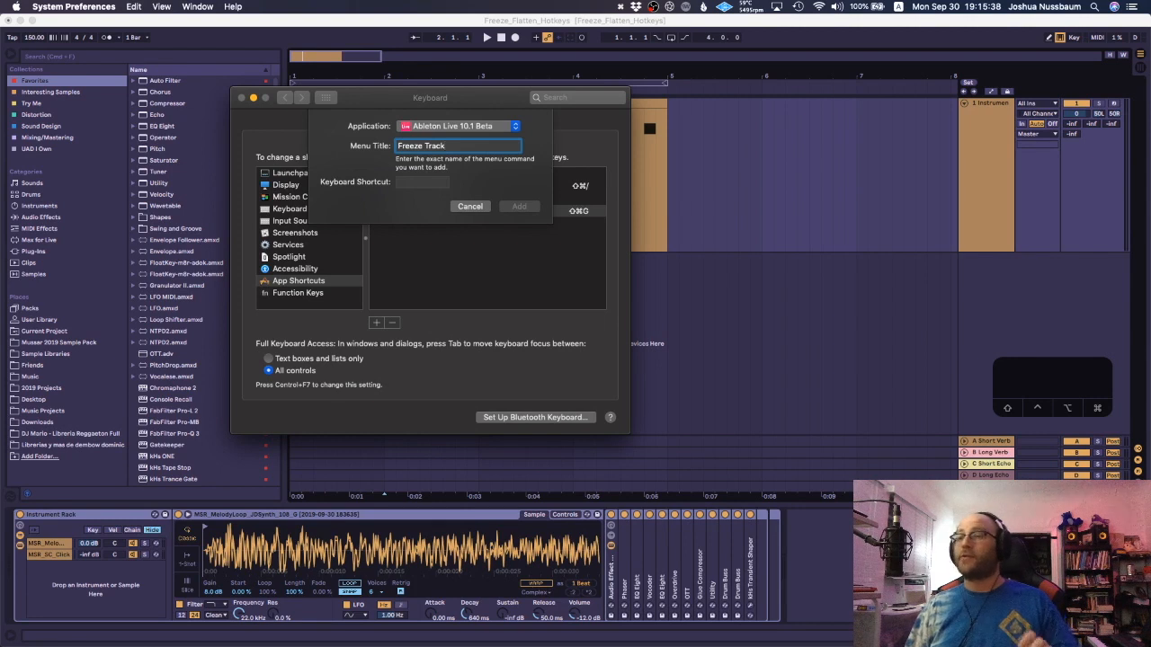
left_click(441, 180)
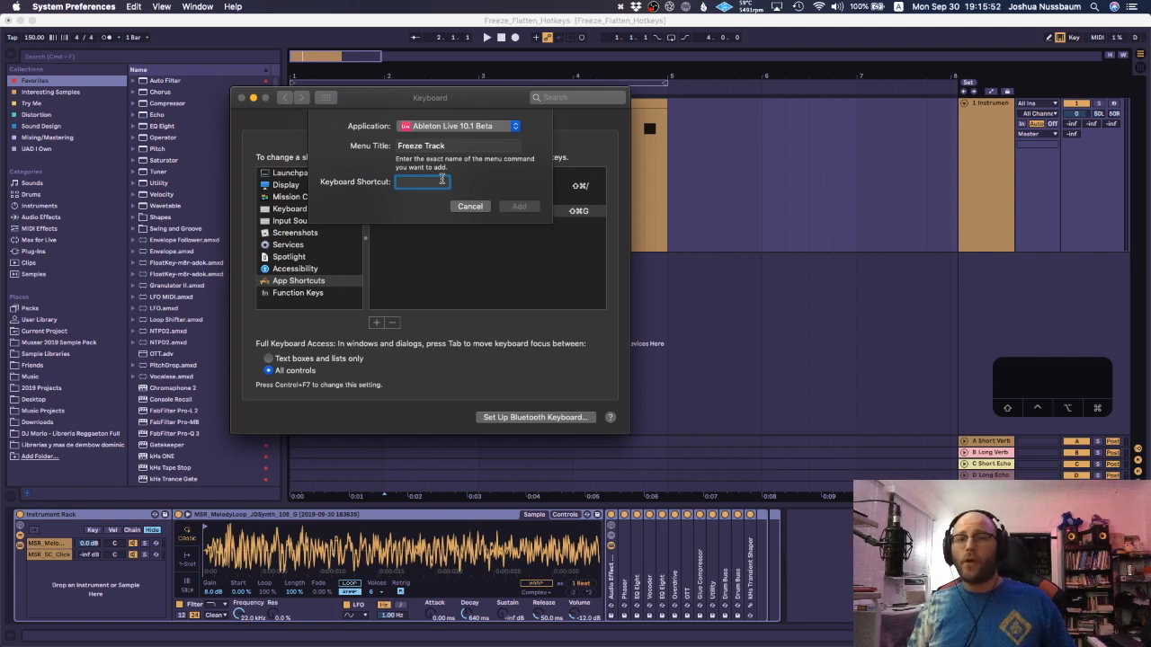
key("super+bracketleft")
key("super+bracketright")
key("super+bracketleft")
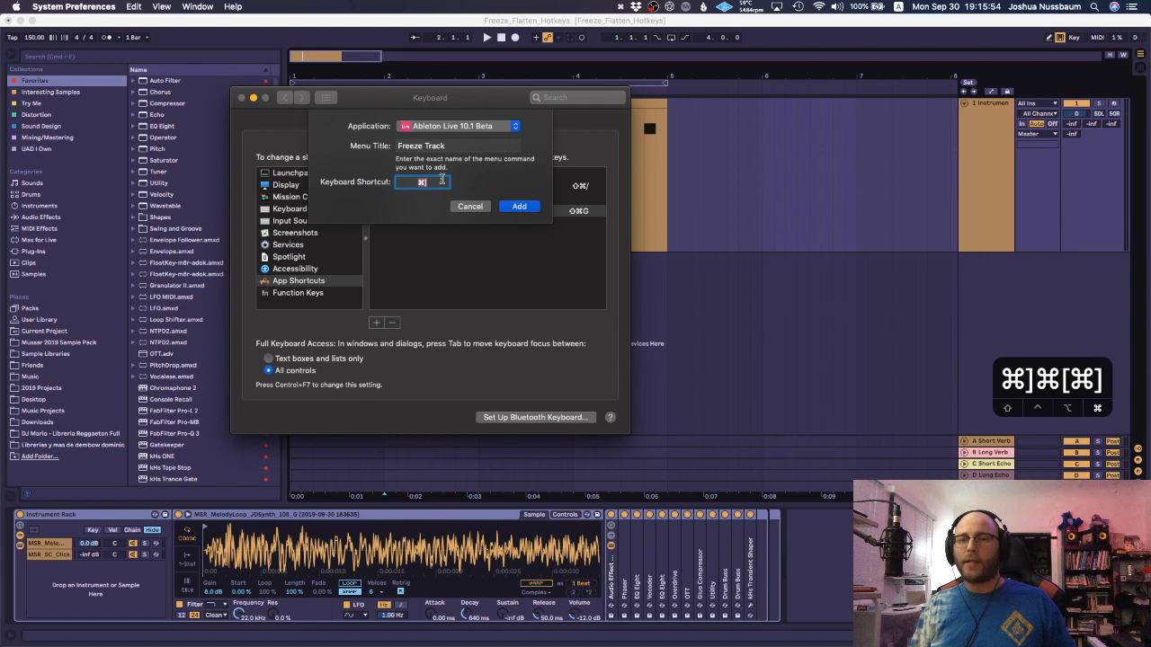
key("super+bracketright")
key("super+bracketleft")
key("super+bracketright")
key("super+bracketleft")
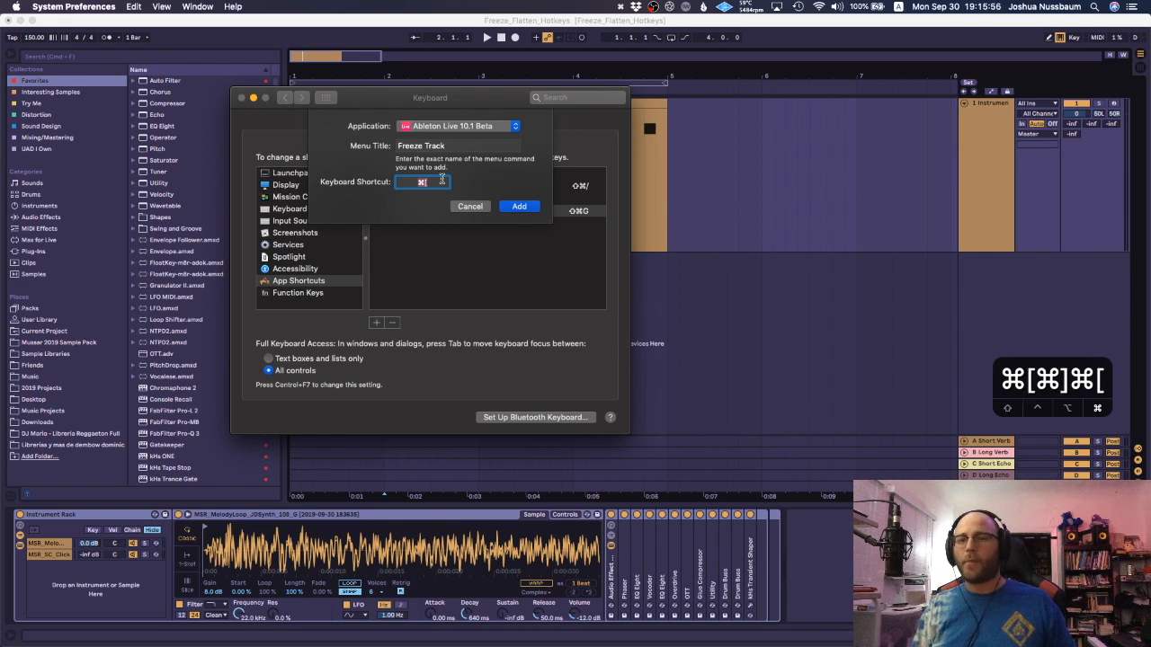
key("super+bracketright")
key("super+bracketleft")
key("super+bracketright")
key("super+bracketleft")
key("super+bracketright")
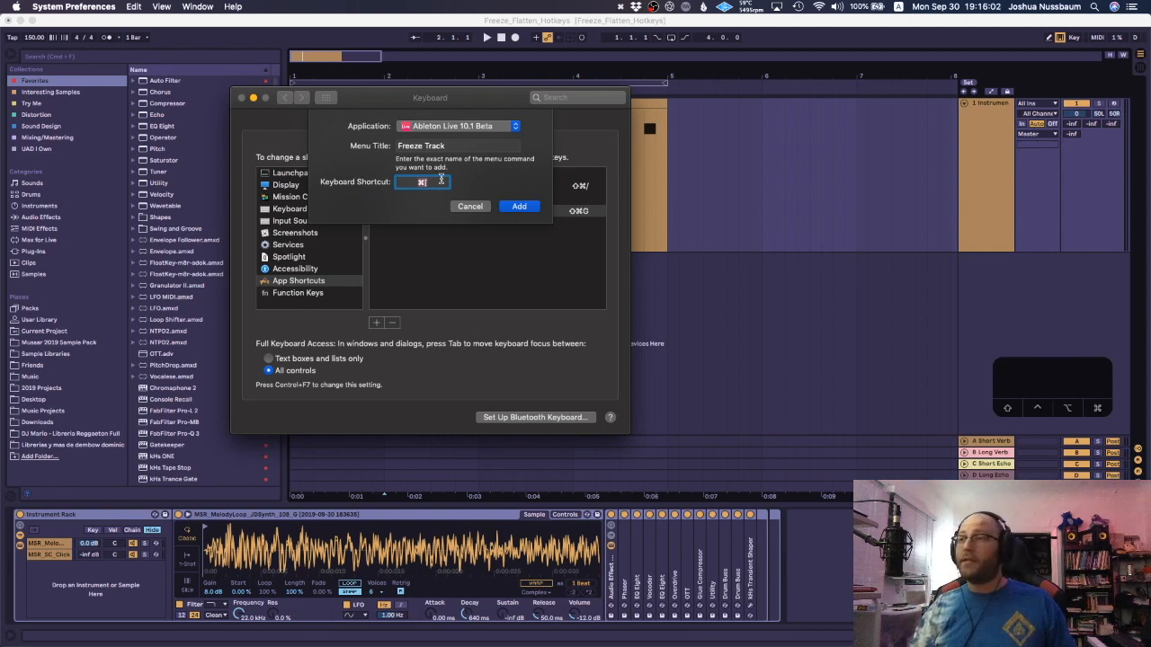
left_click(519, 206)
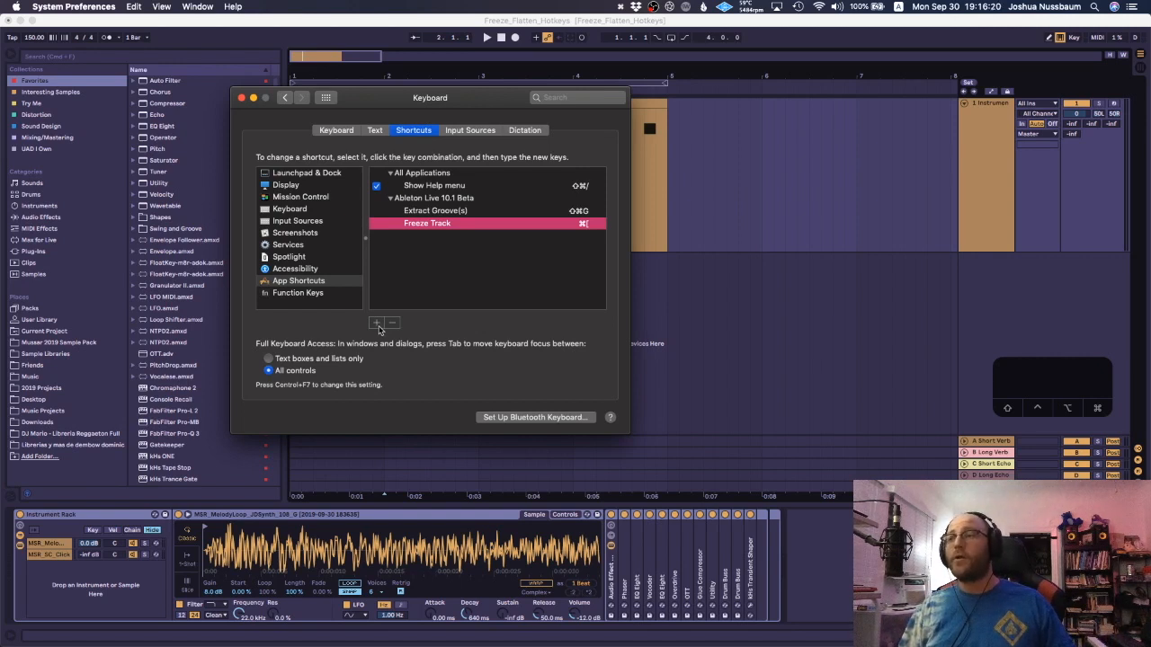
Step: Add a second Ableton Live 10.1 Beta app shortcut for the menu title Flatten, assigned to ⌘]
left_click(378, 324)
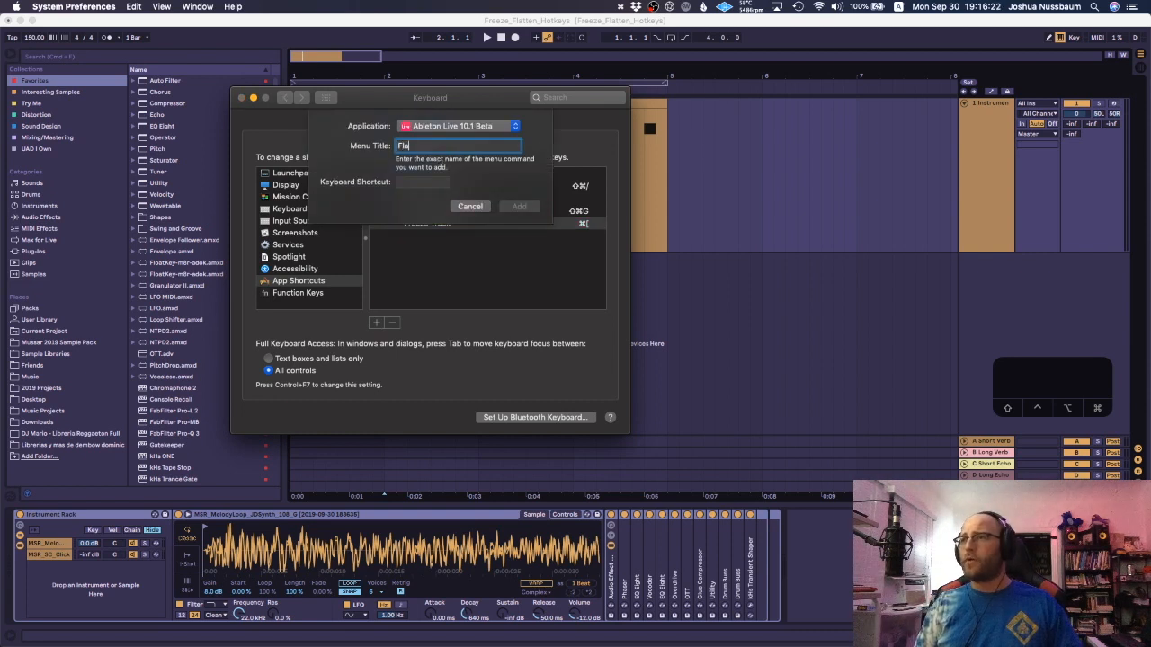
key("Tab")
key("super+bracketleft")
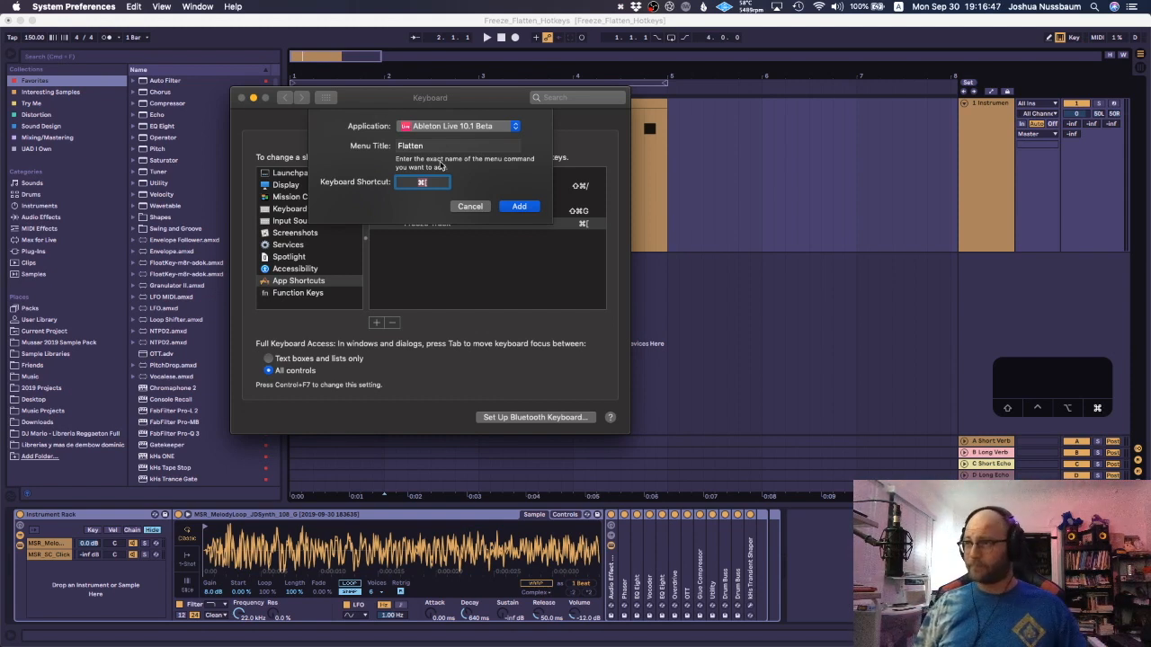
key("super+]")
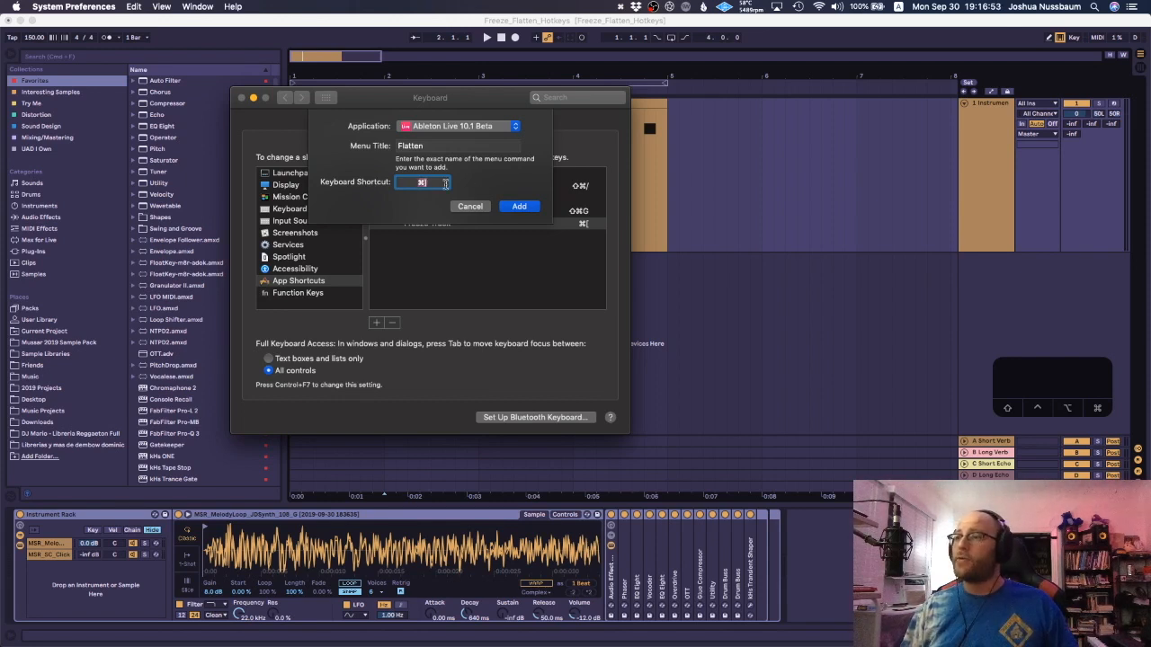
left_click(520, 208)
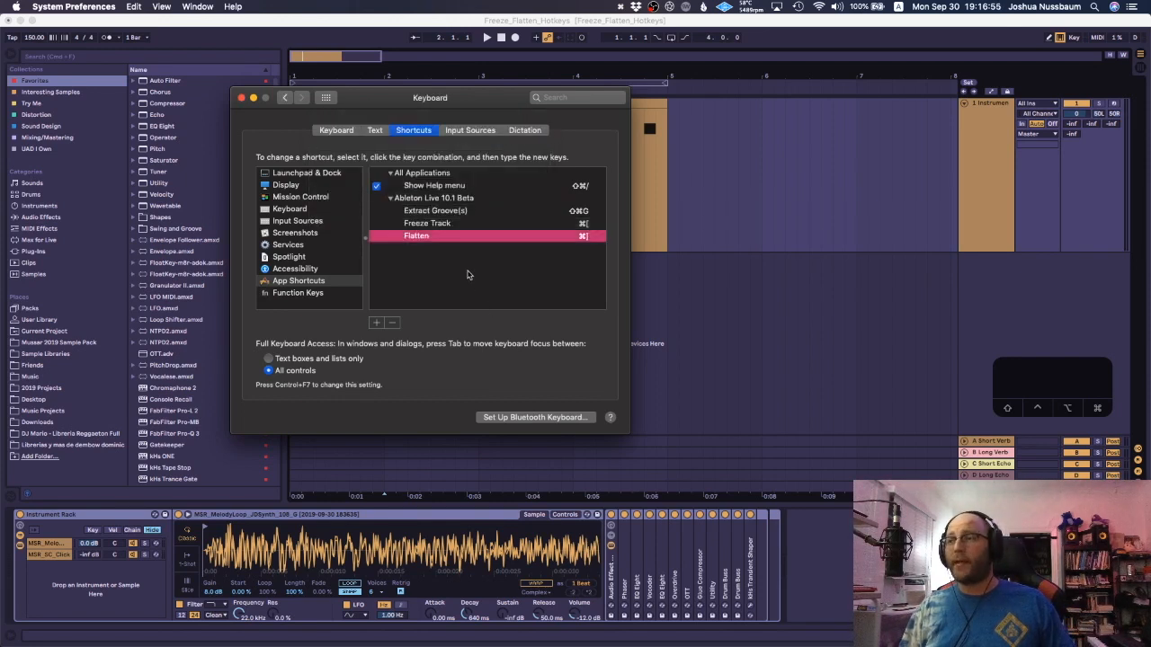
Step: Return to Ableton Live, freeze and flatten the instrument track through the clip's context commands, and undo both operations
left_click(241, 97)
right_click(420, 168)
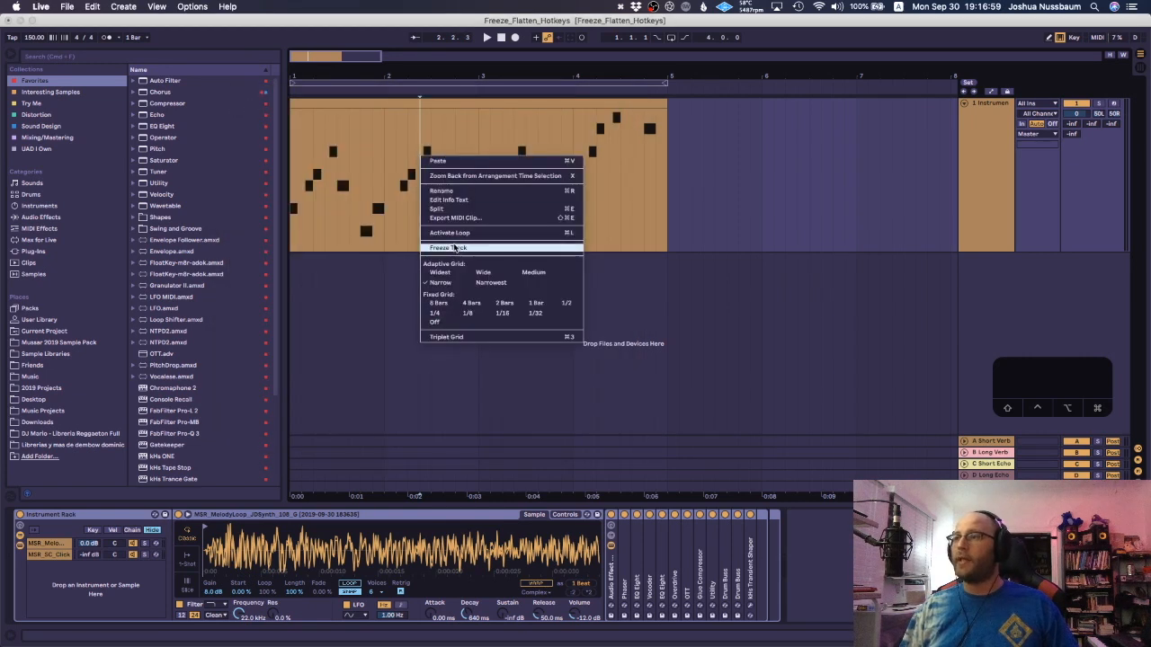
left_click(454, 248)
right_click(433, 151)
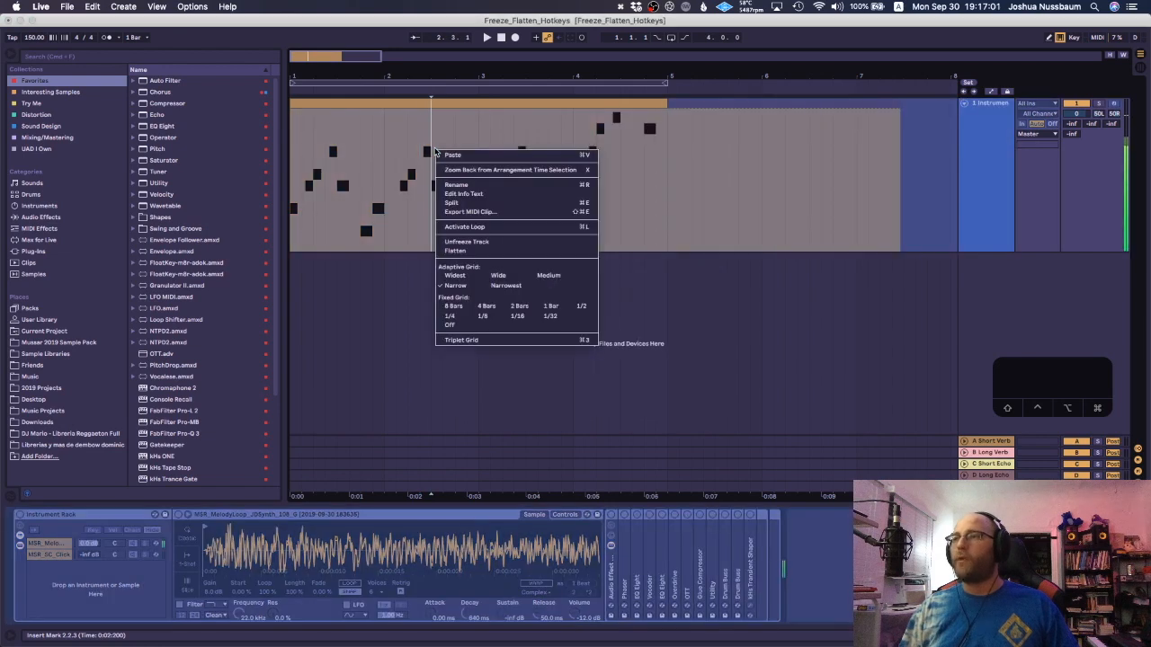
left_click(473, 252)
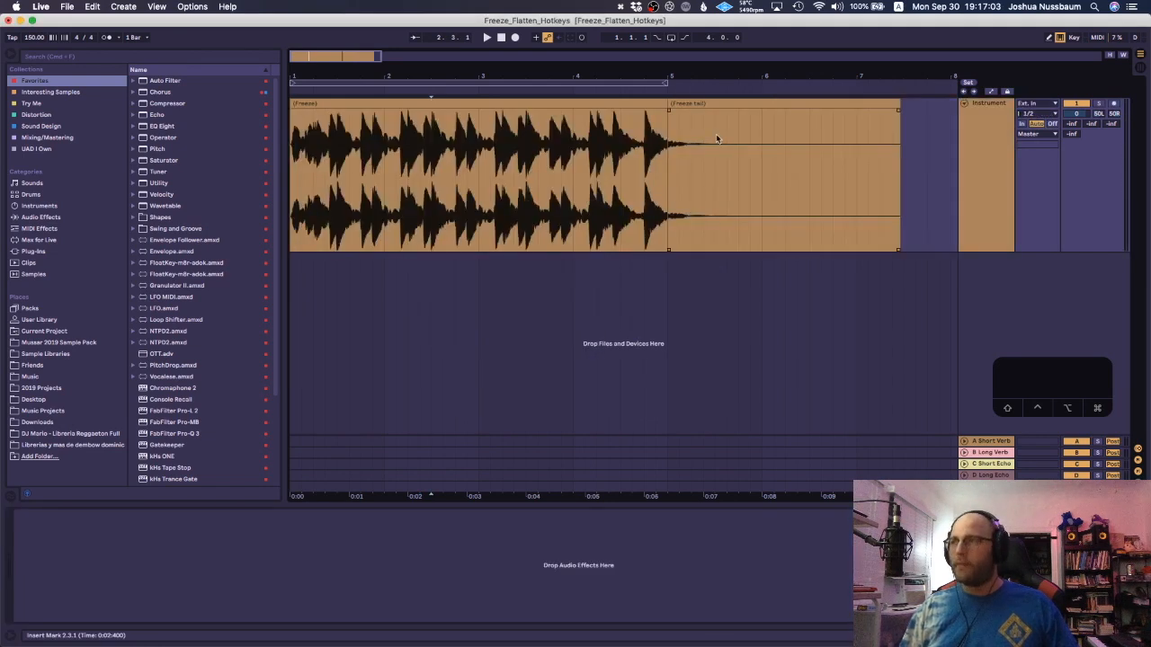
key("super+z")
key("super+z")
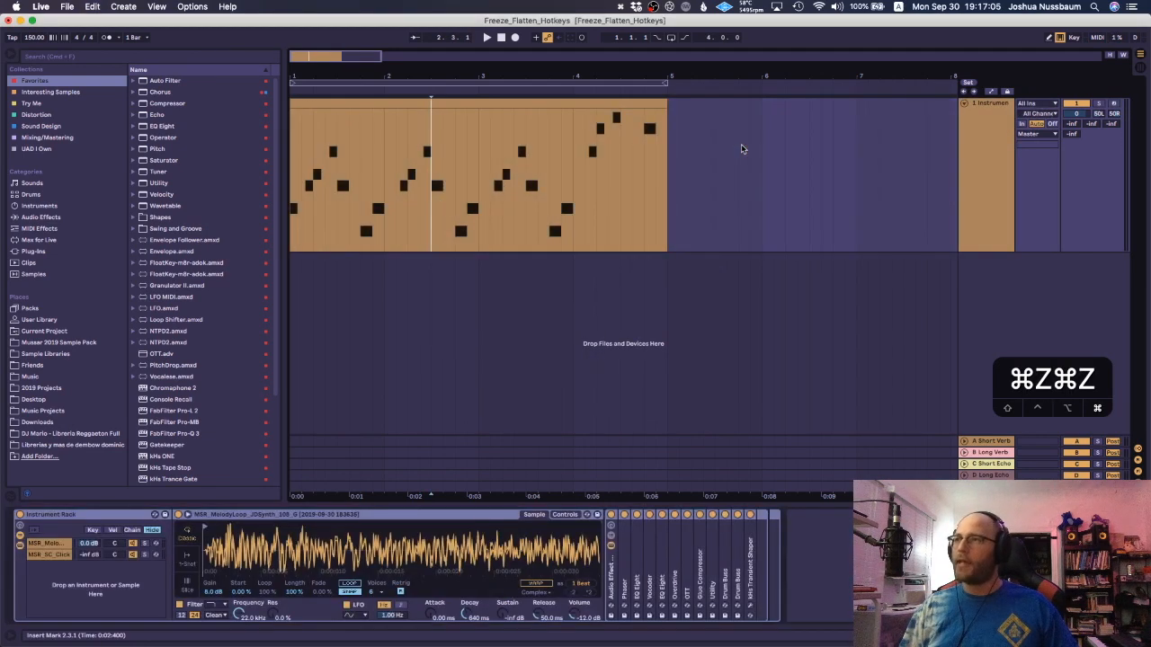
Step: Freeze and flatten the instrument track using the newly assigned custom shortcuts
left_click(537, 153)
key("super+bracketleft")
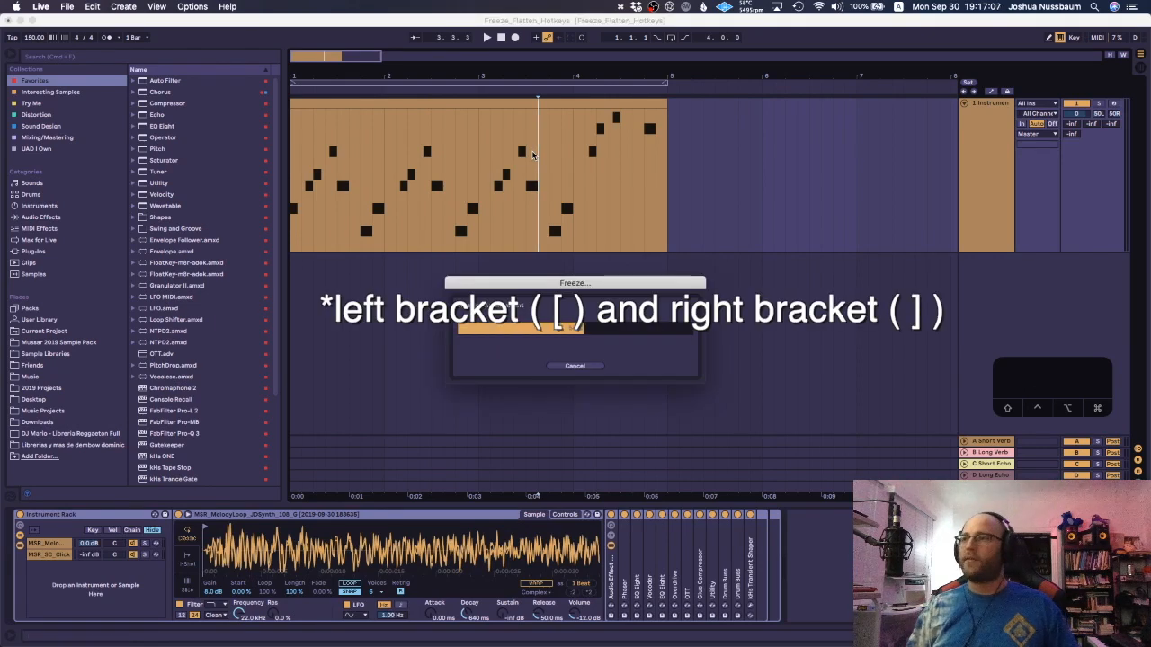
key("super+bracketright")
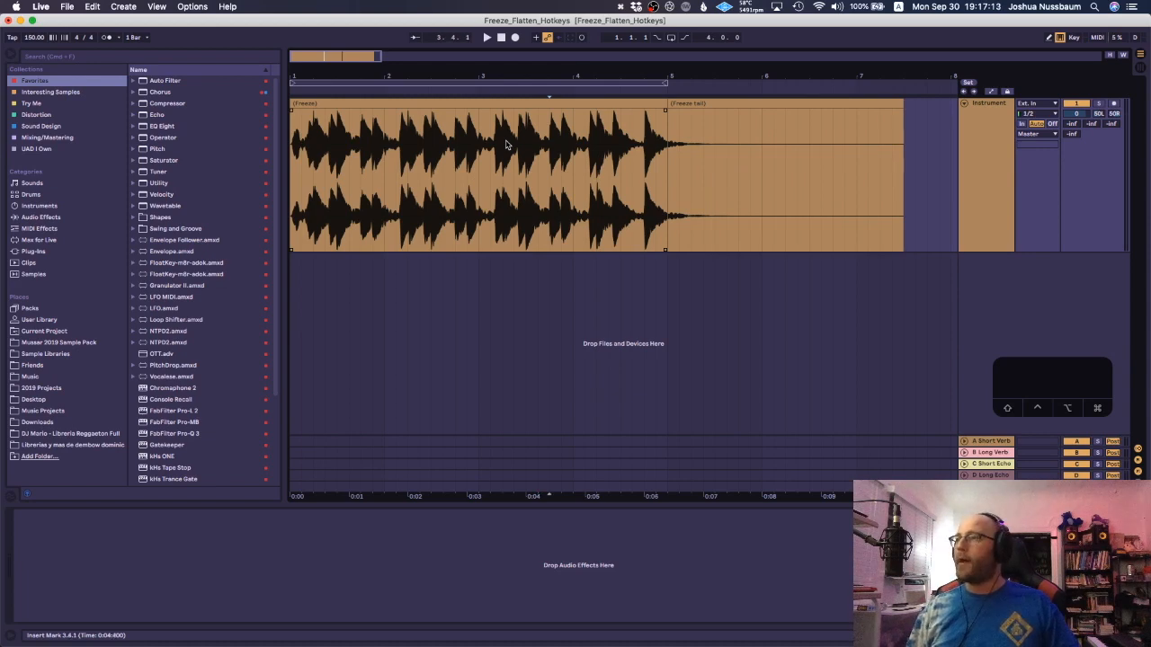
key("Tab")
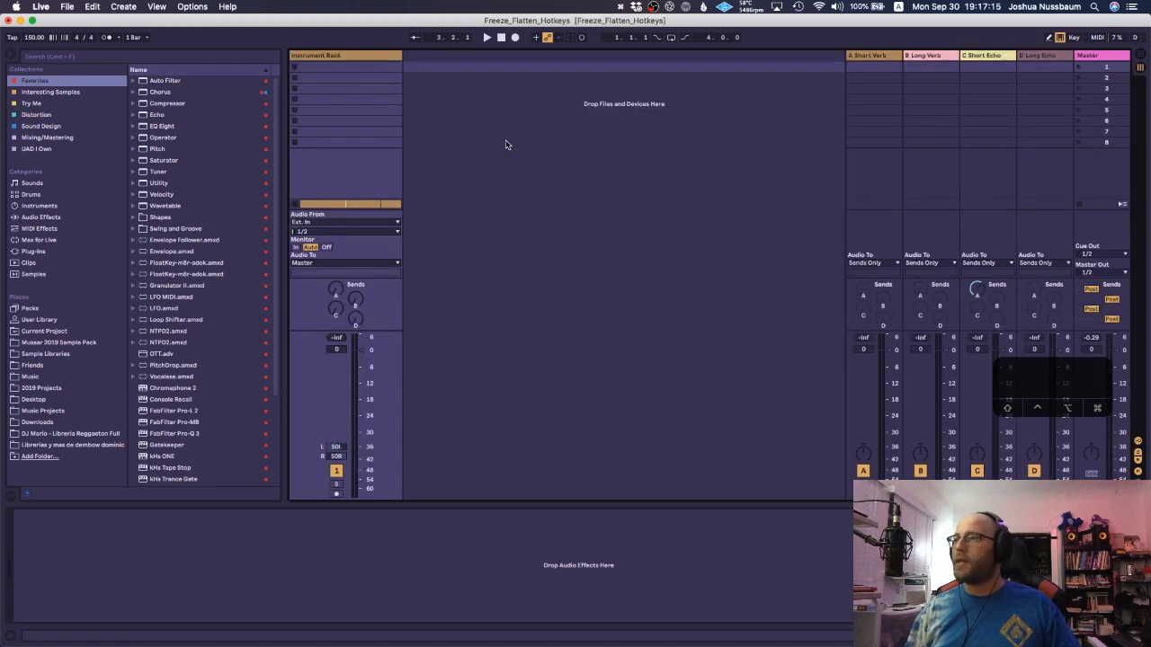
key("Tab")
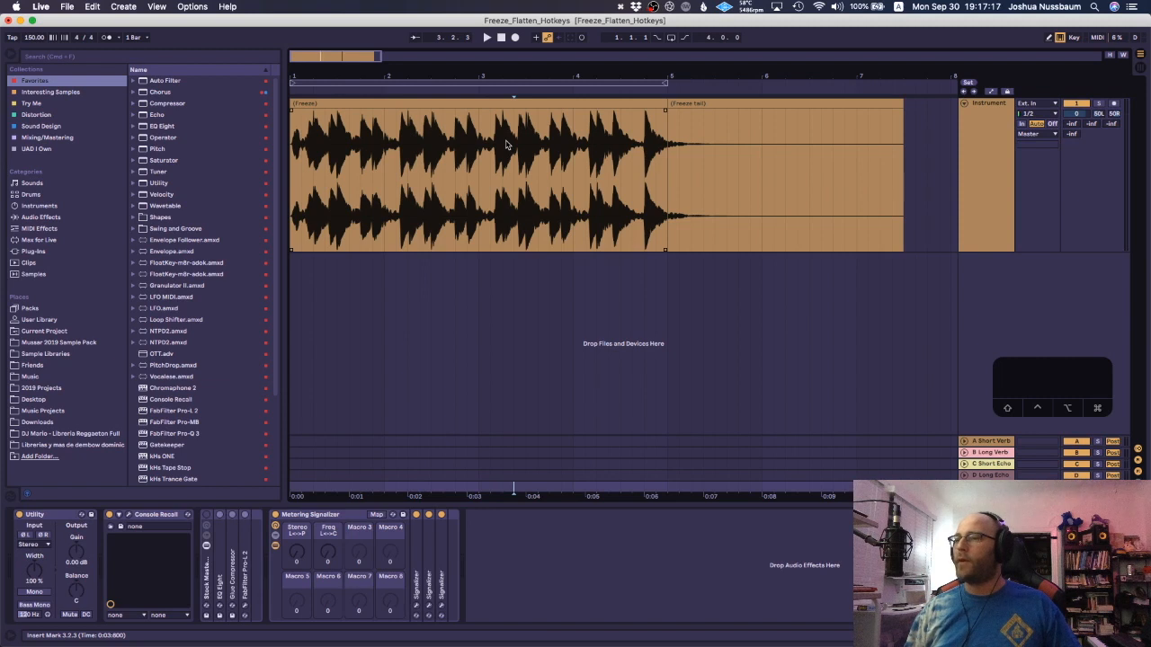
key("Right")
key("Left")
key("Left")
key("Up")
key("Up")
key("Left")
key("Left")
key("Left")
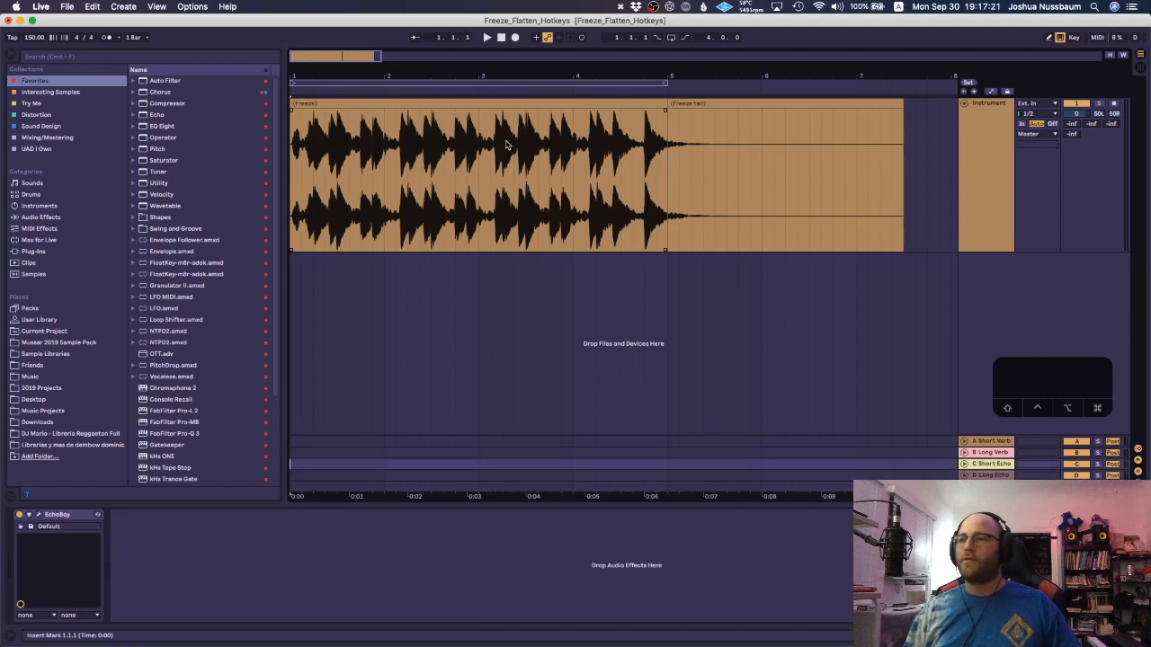
key("Tab")
key("Tab")
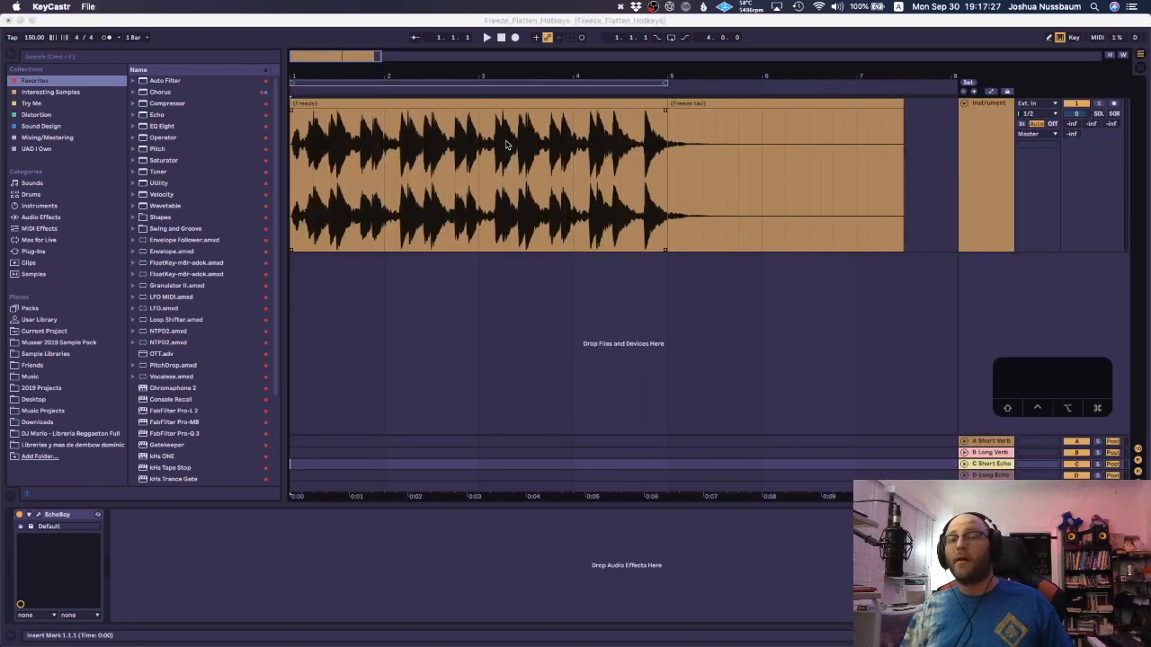
Step: Extend the end of the flattened audio clip over the freeze tail to about position 7.3.2
left_click(667, 102)
left_click_drag(666, 103, 909, 102)
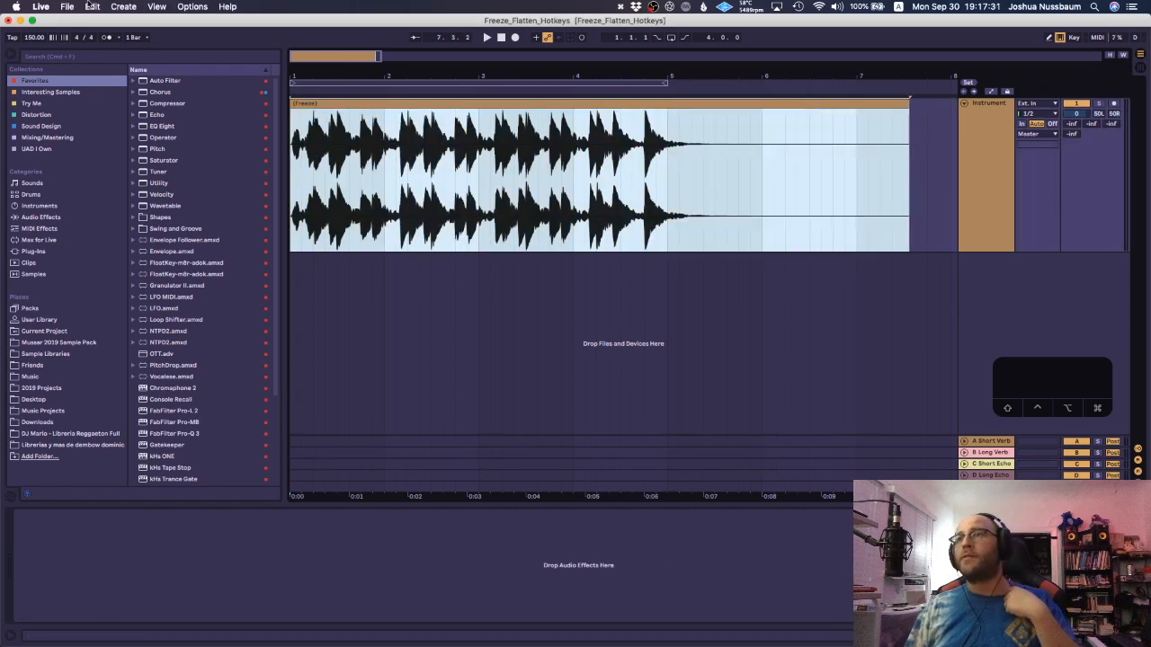
Step: Examine the audio clip's context commands and the View and Create commands for further entries that could use custom shortcuts
right_click(609, 162)
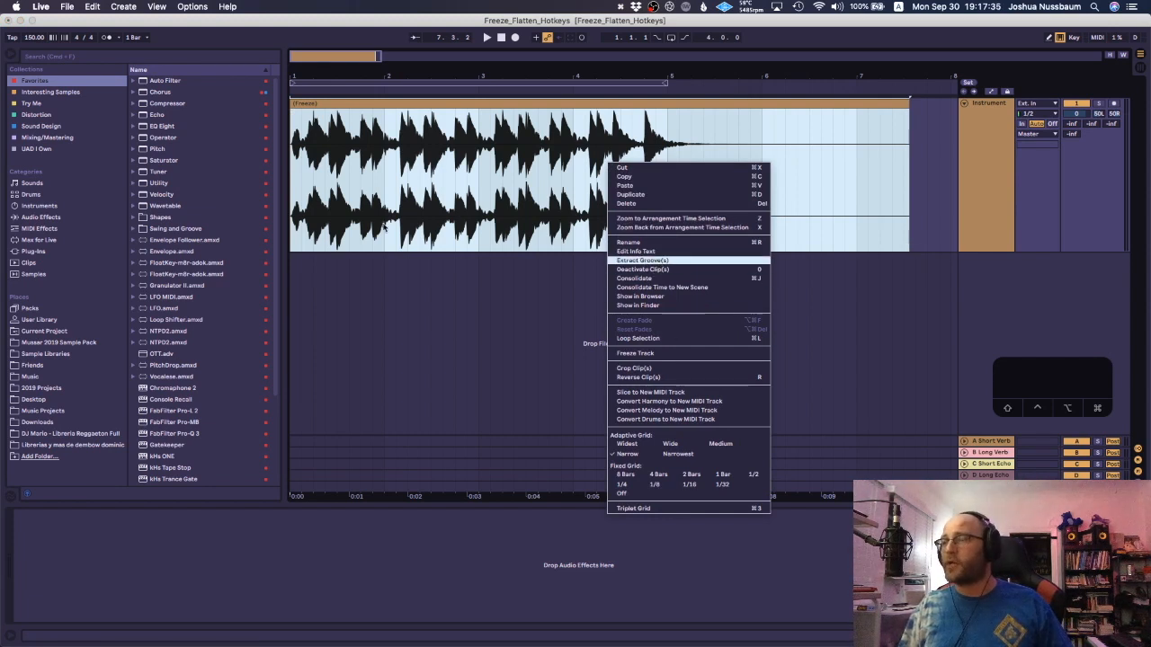
left_click(642, 260)
left_click(157, 6)
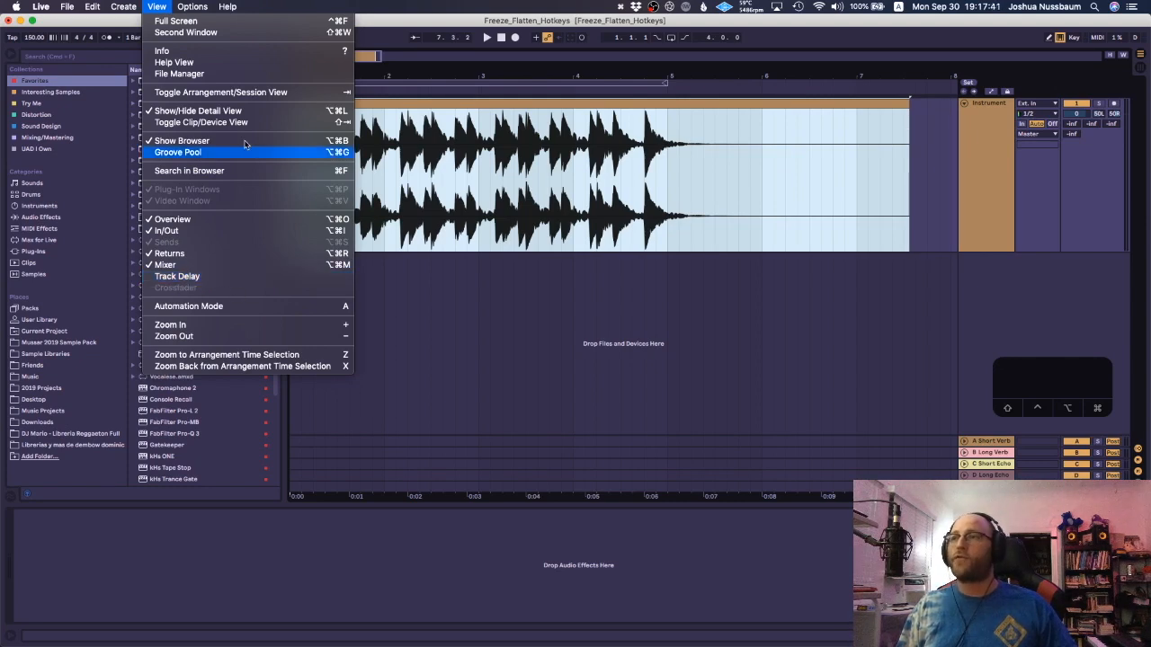
mouse_move(123, 6)
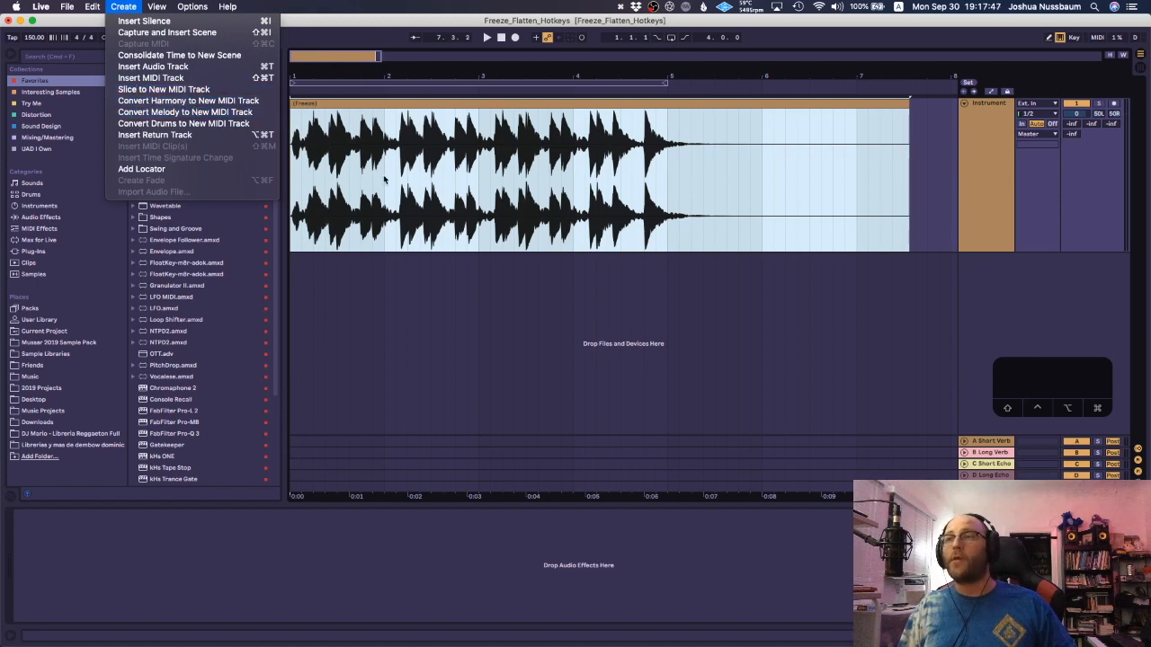
mouse_move(195, 6)
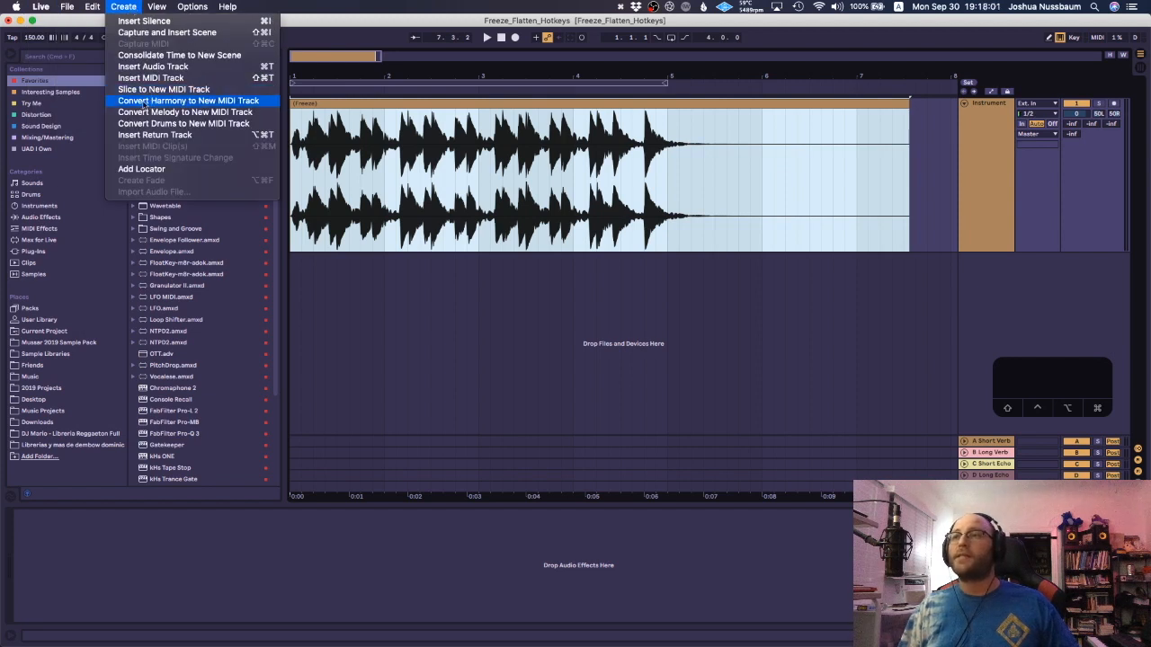
left_click(499, 197)
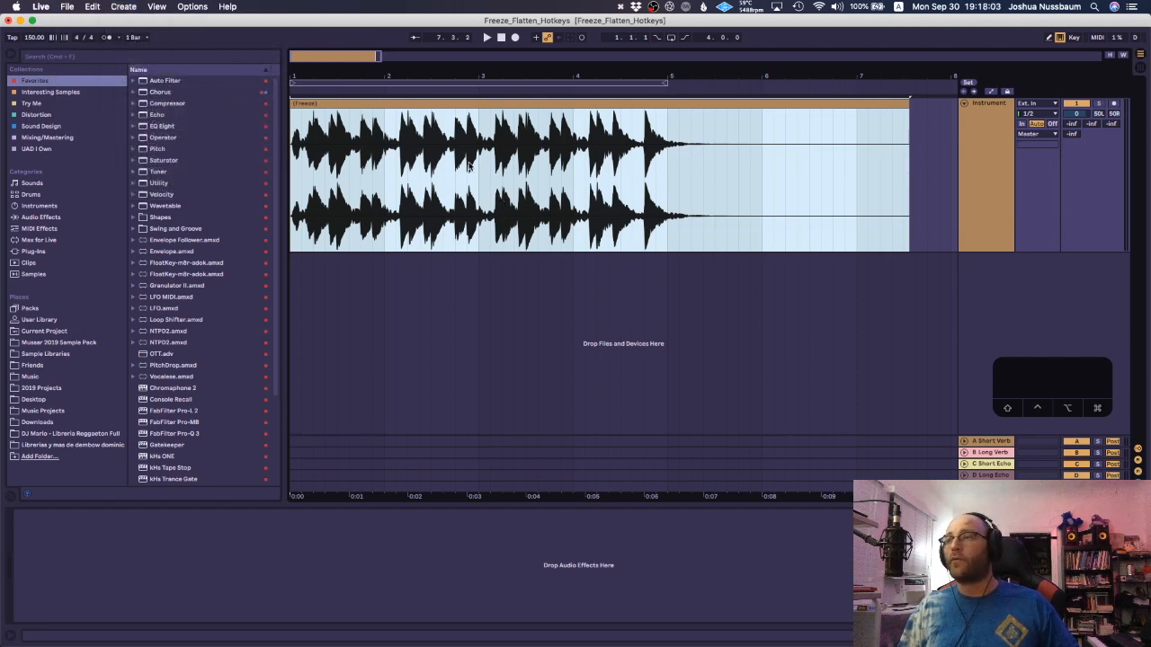
Step: Check the exact wording of Convert Harmony to New MIDI Track in the clip's context commands and the Create commands
right_click(470, 164)
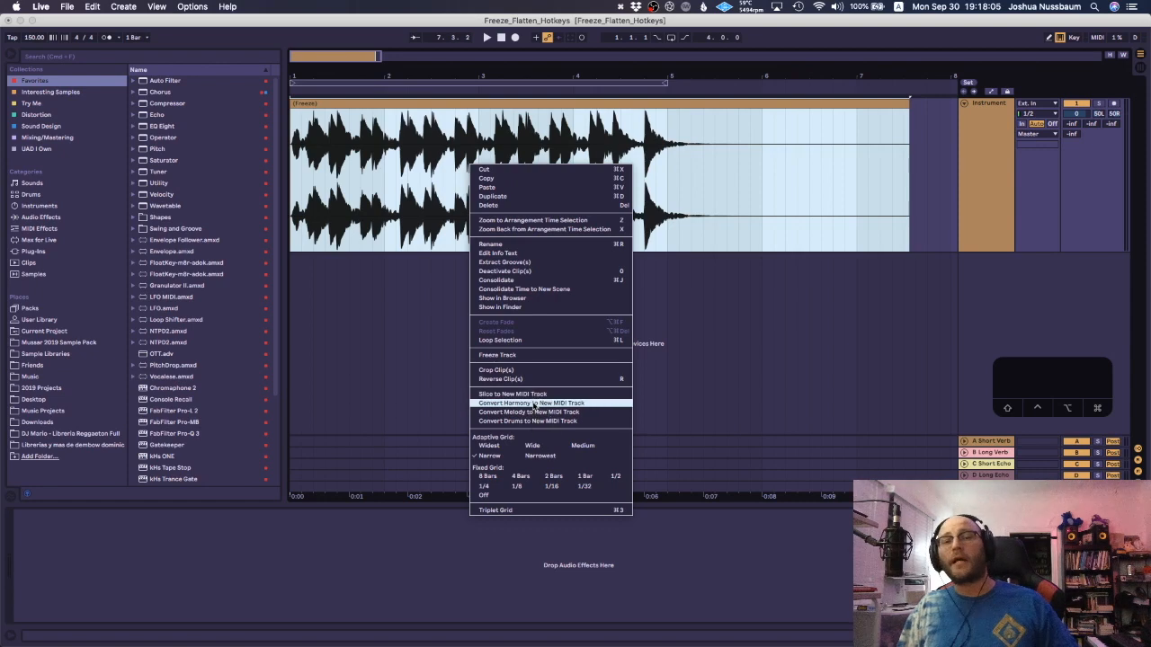
left_click(460, 321)
left_click(15, 6)
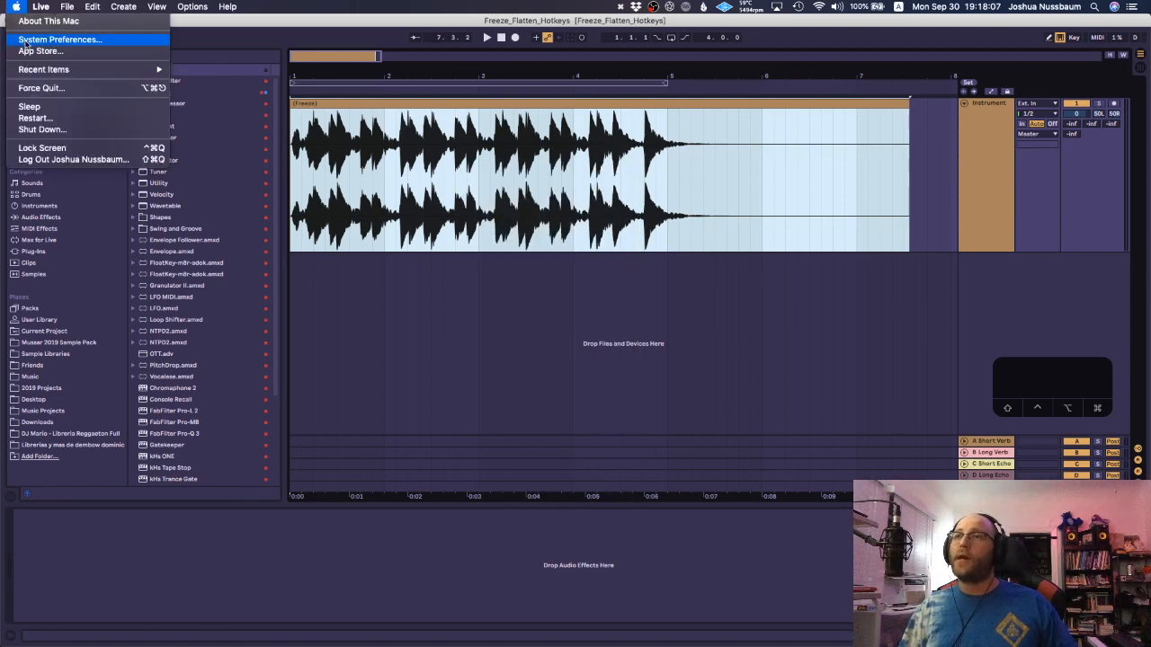
left_click(336, 102)
left_click(126, 6)
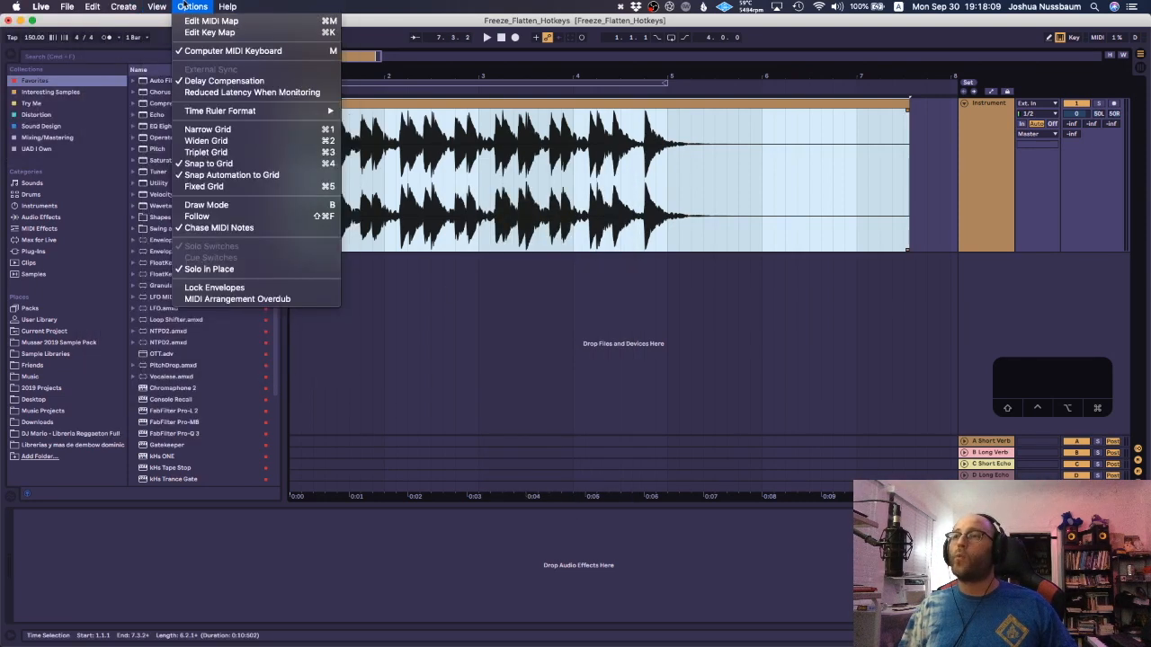
mouse_move(124, 7)
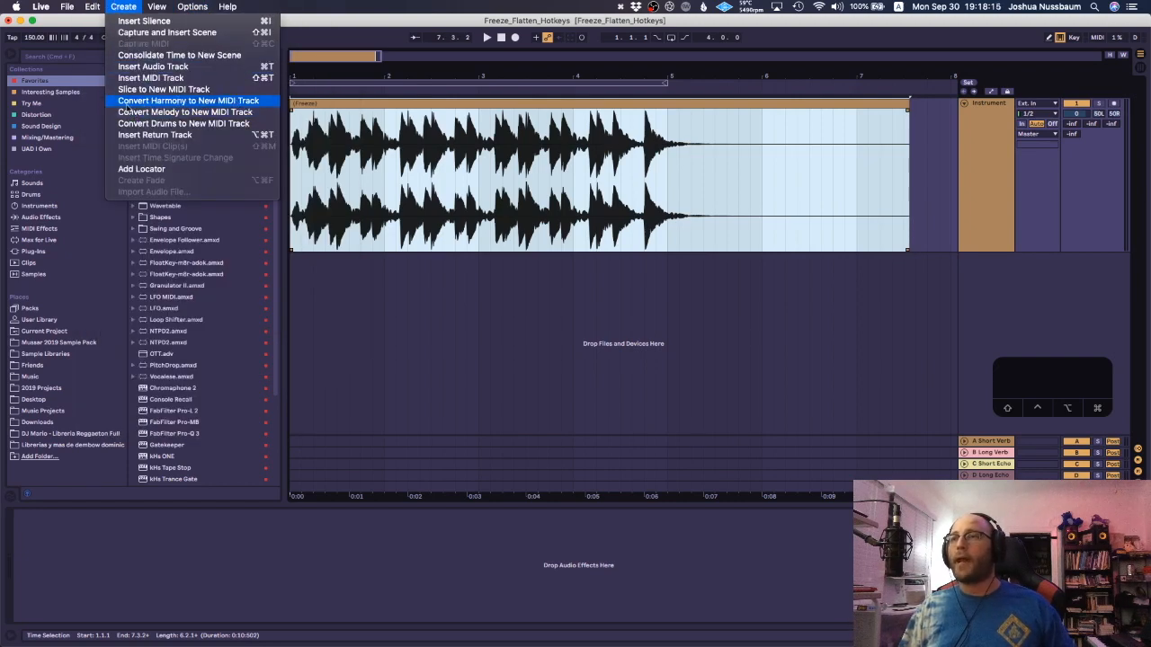
key("ctrl+alt")
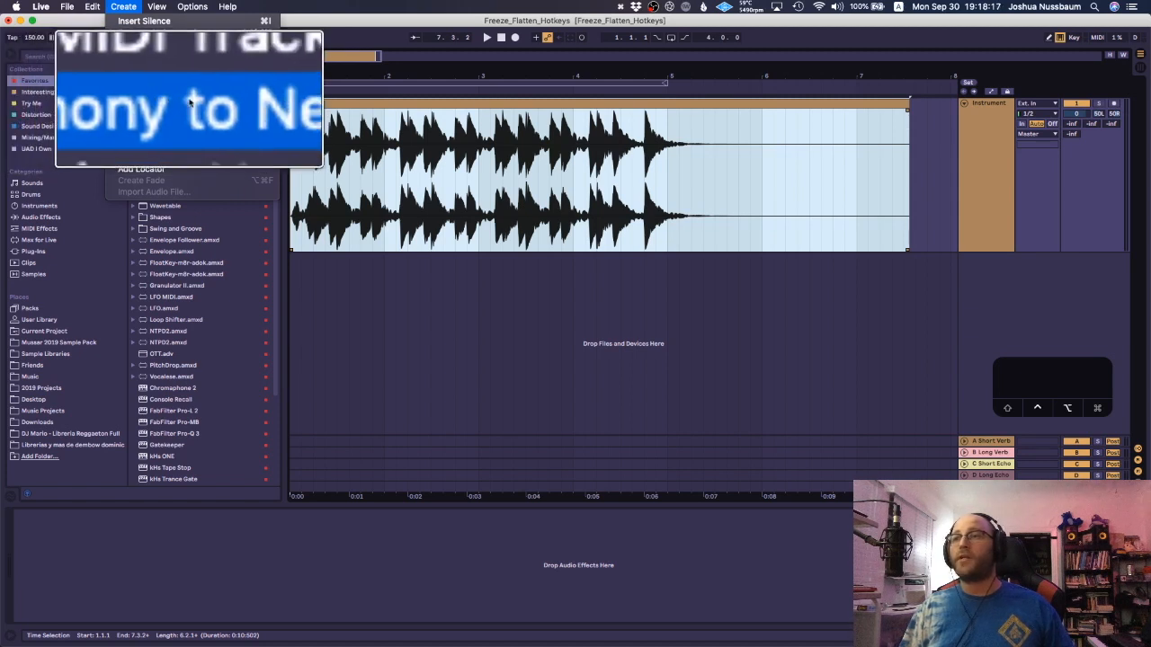
key("ctrl+alt")
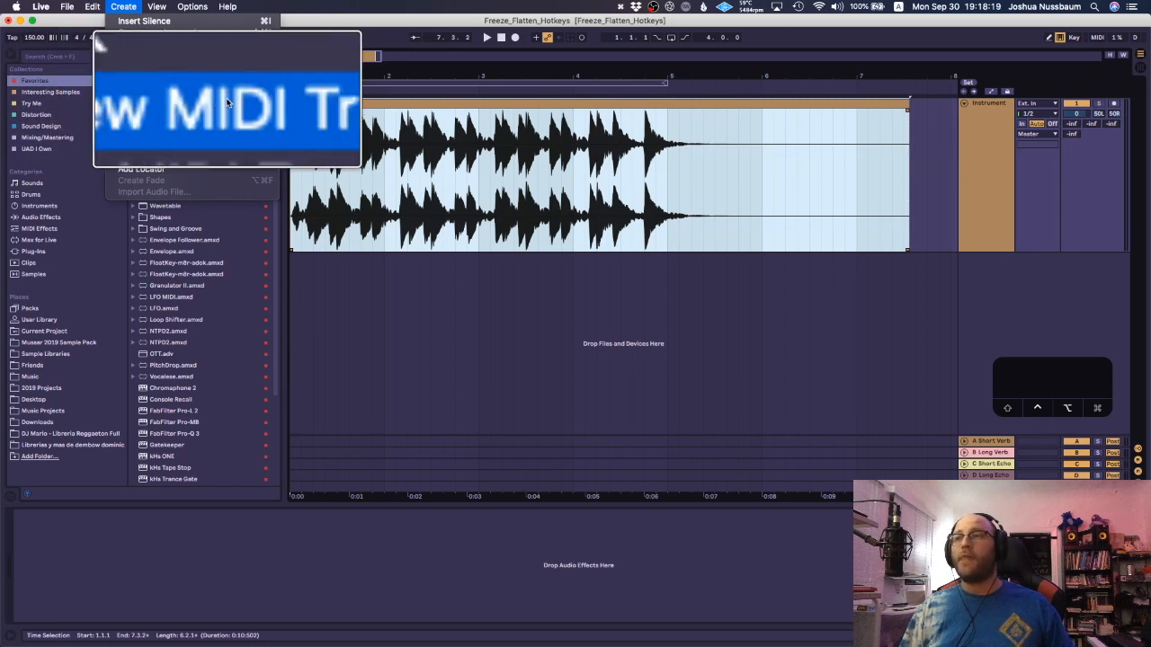
left_click(251, 153)
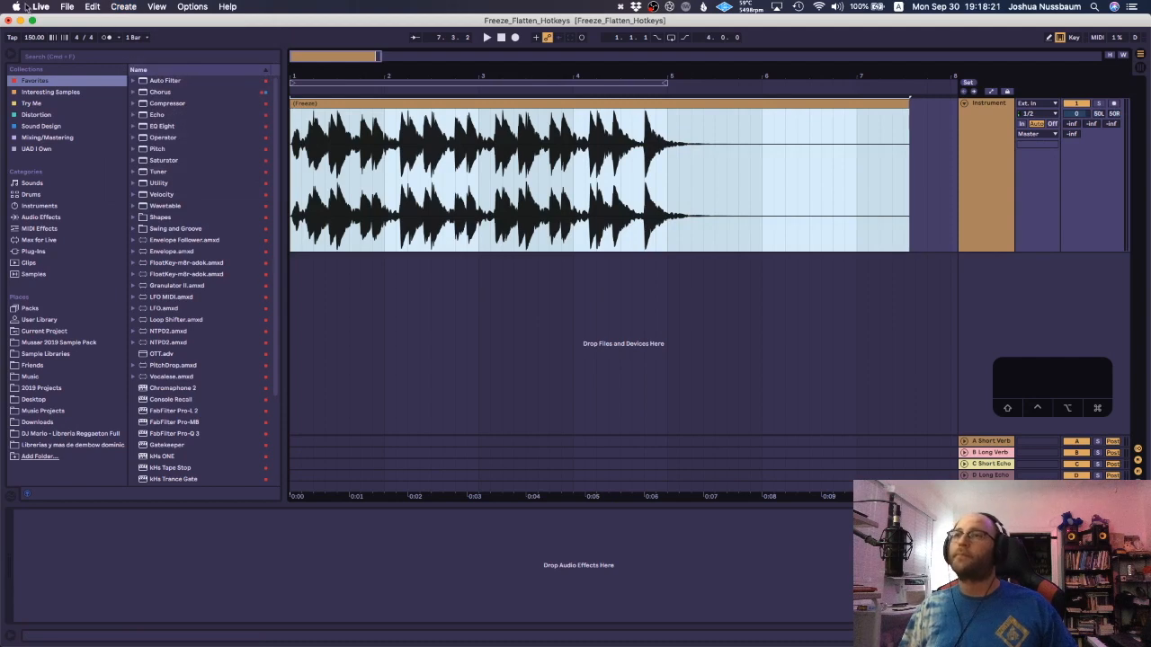
Step: Switch to System Preferences and open the keyboard app shortcuts list at the Ableton Live 10.1 Beta group
left_click(21, 6)
left_click(43, 40)
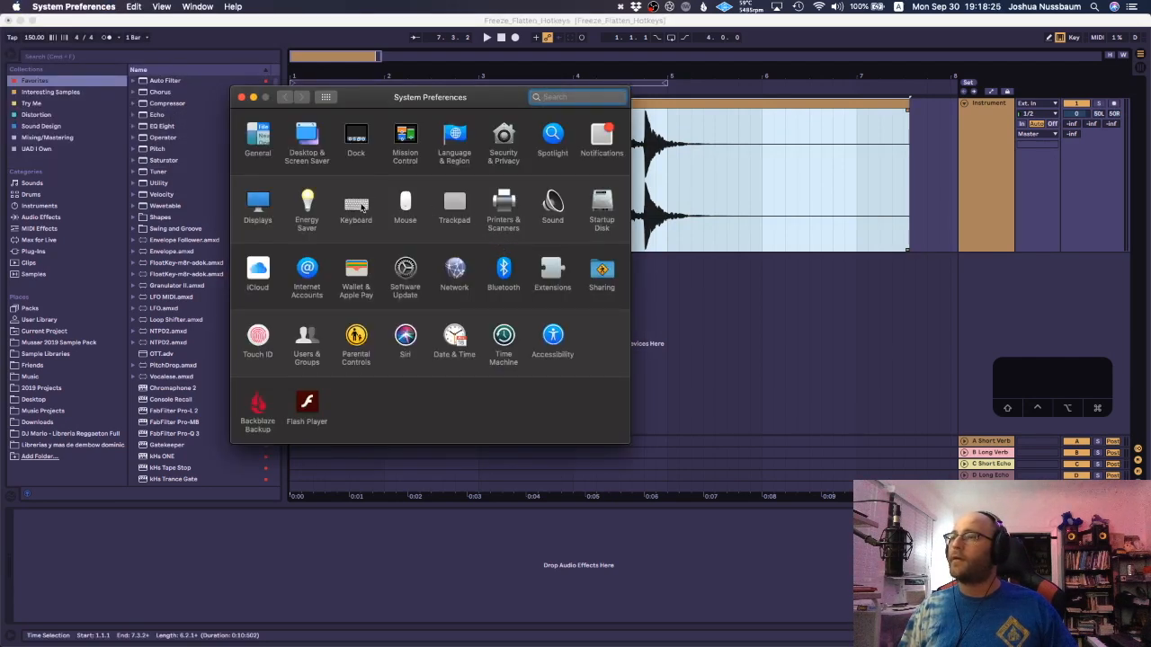
left_click(361, 206)
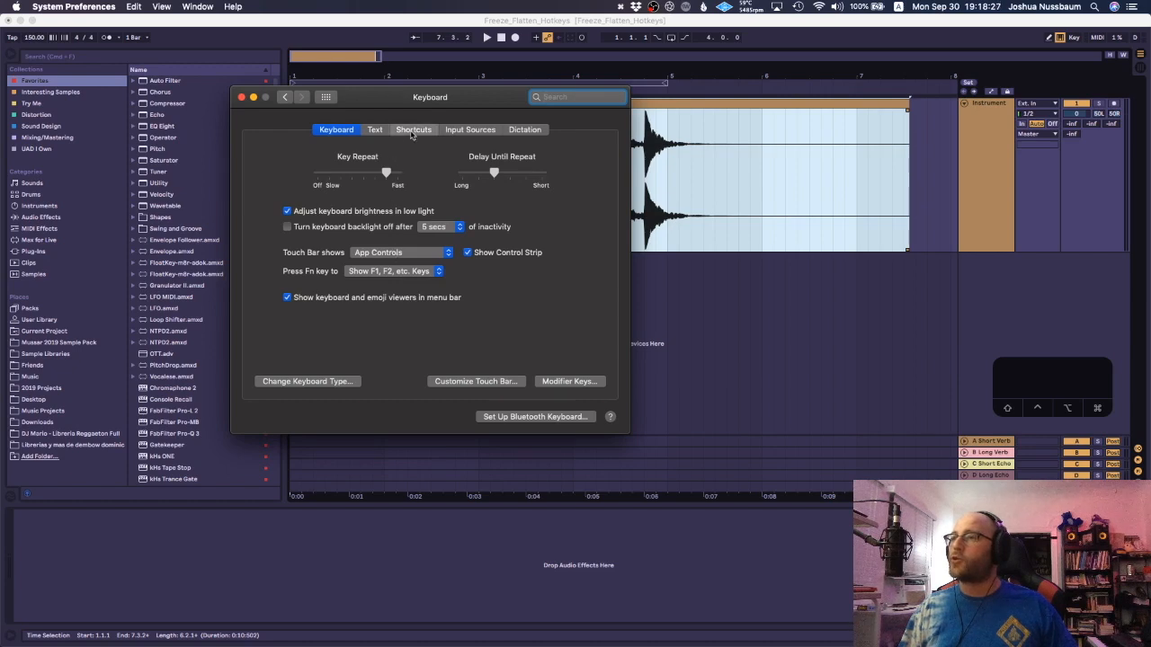
left_click(412, 132)
left_click(299, 280)
left_click(432, 198)
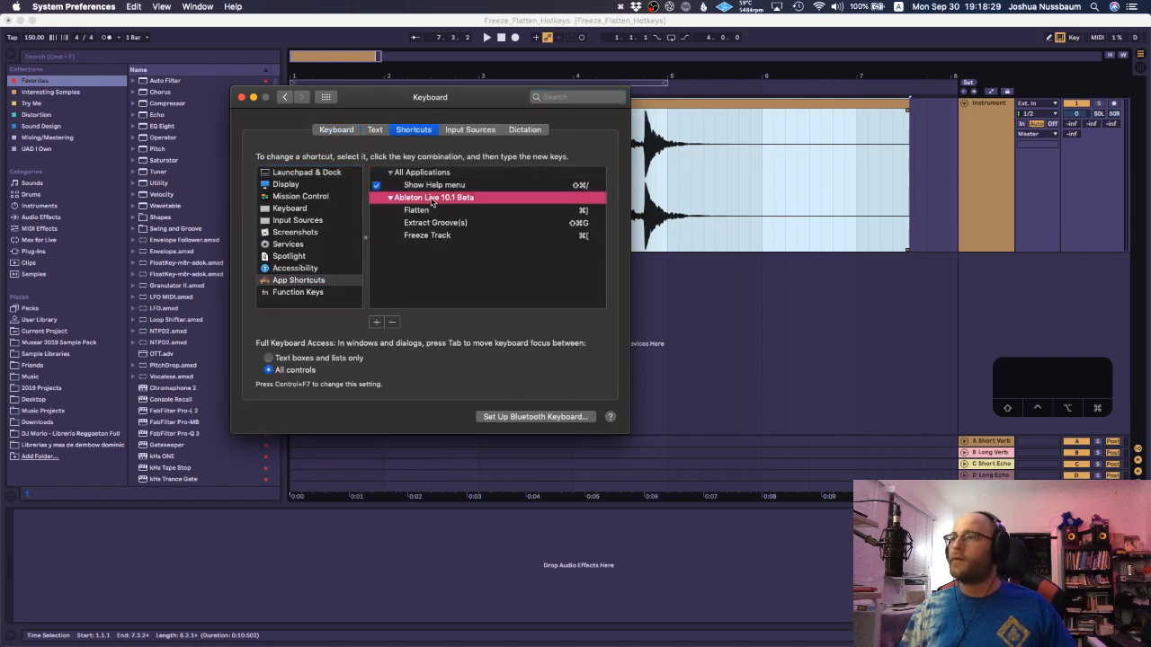
Step: Recheck the Convert Harmony to New MIDI Track wording in Live's Create commands, then add it as an Ableton Live 10.1 Beta shortcut with ⇧⌘H
left_click(147, 38)
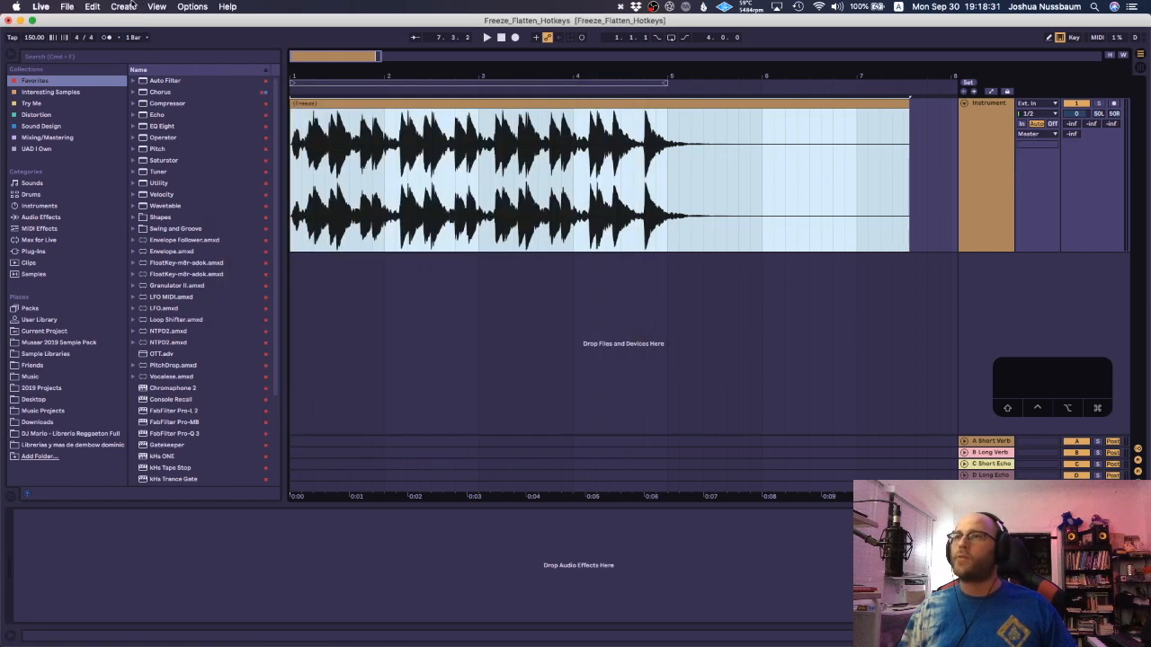
left_click(126, 6)
left_click(131, 5)
left_click(21, 5)
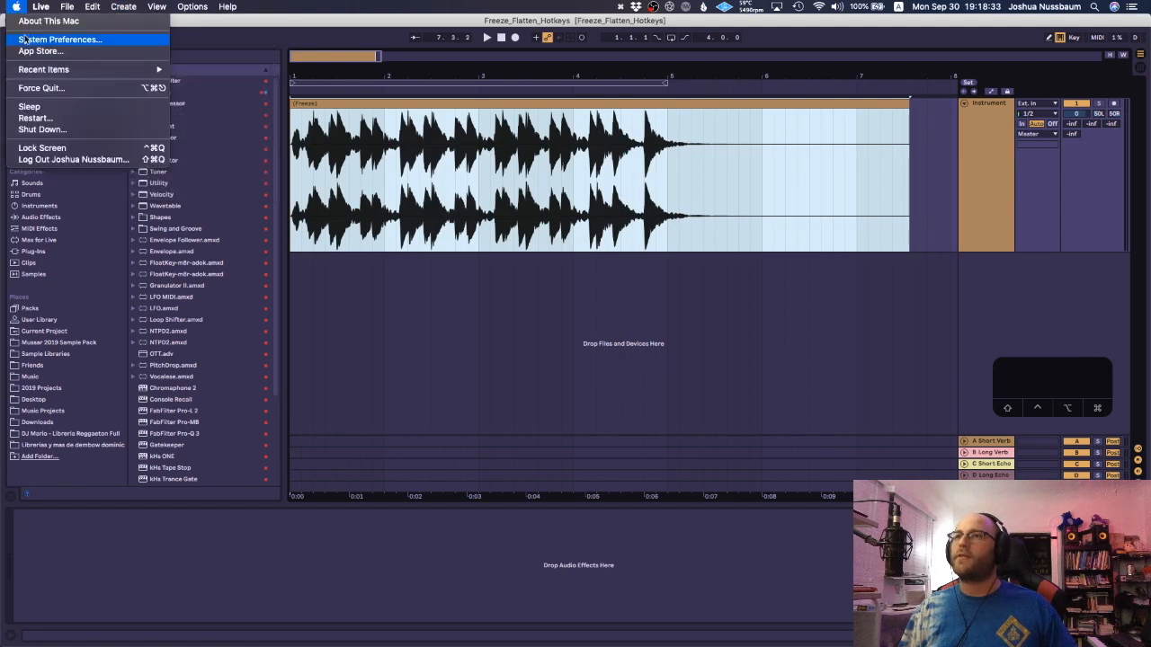
left_click(21, 5)
left_click(377, 322)
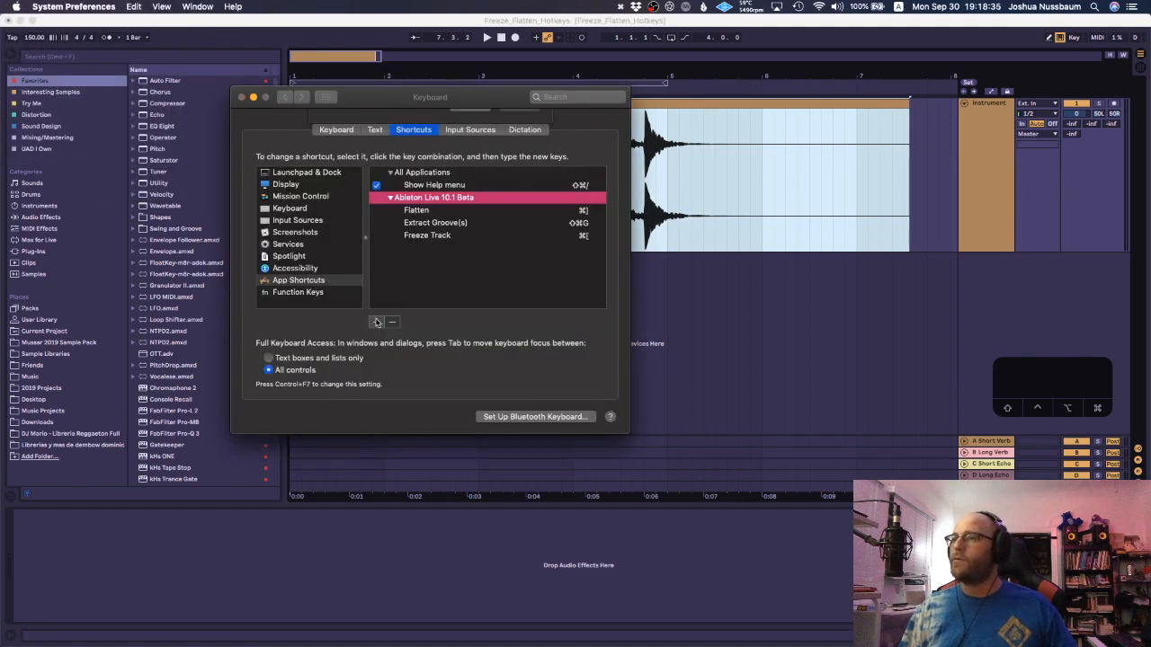
type("Convert Harmon")
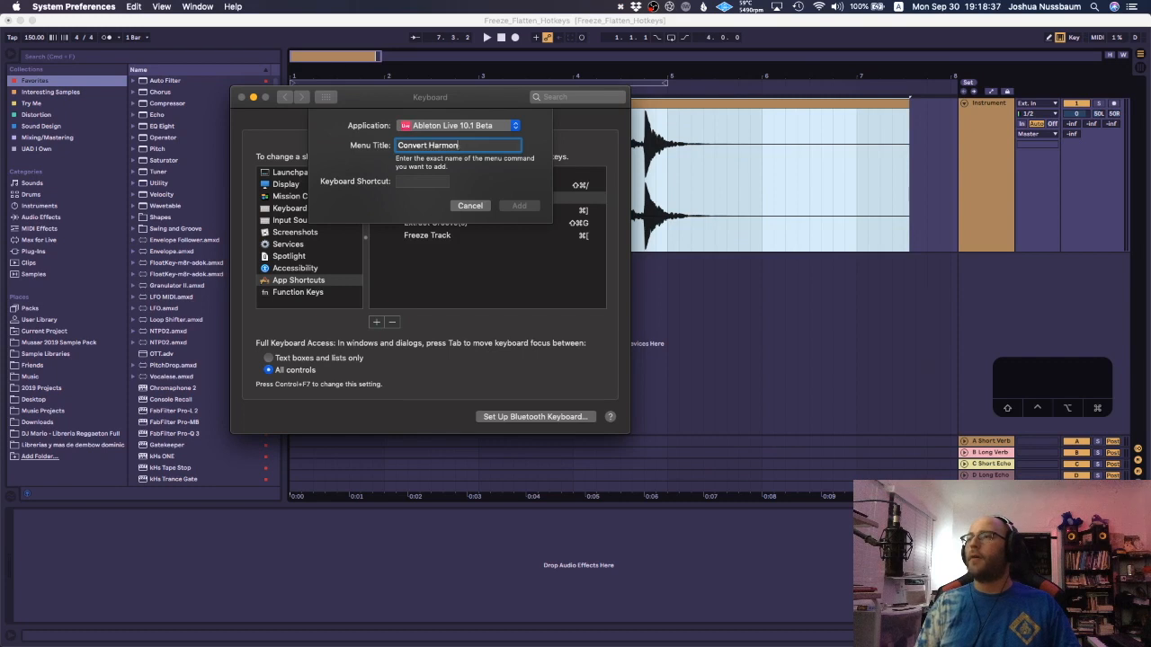
type("y to New MIDI T")
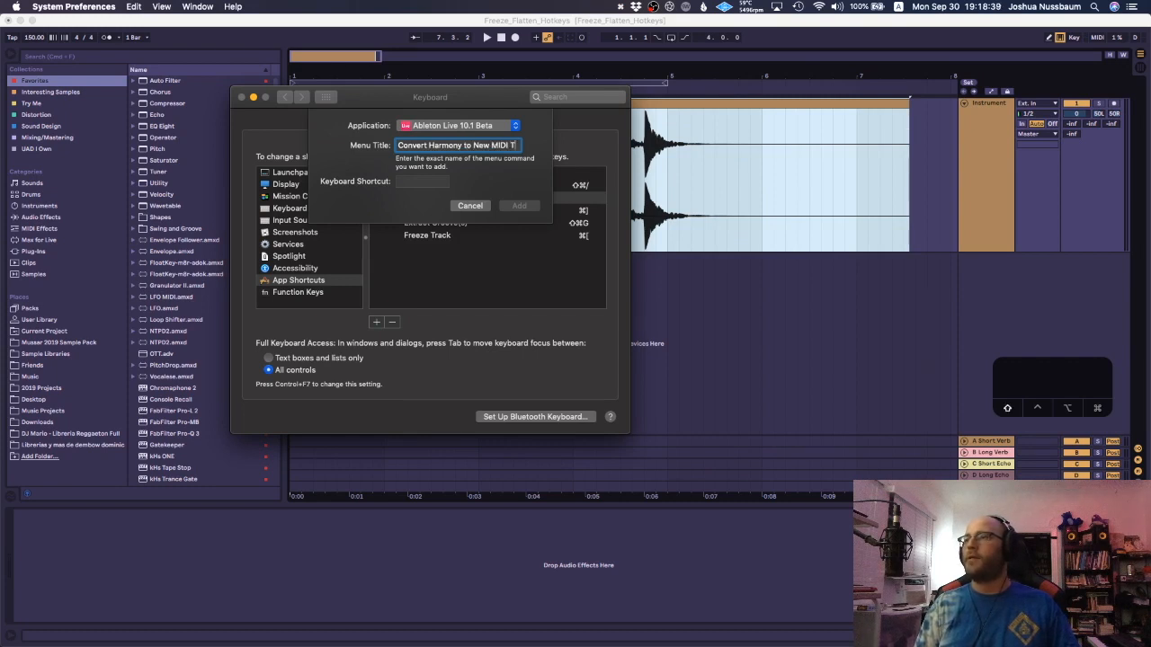
type("rack")
key("Tab")
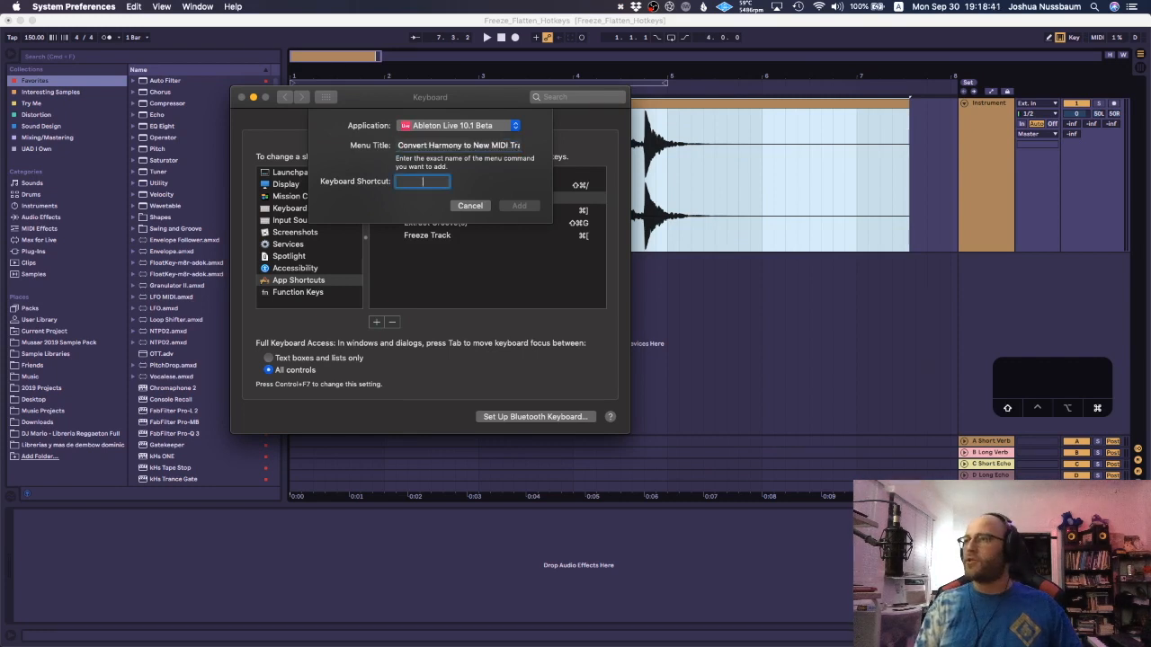
key("super+shift+h")
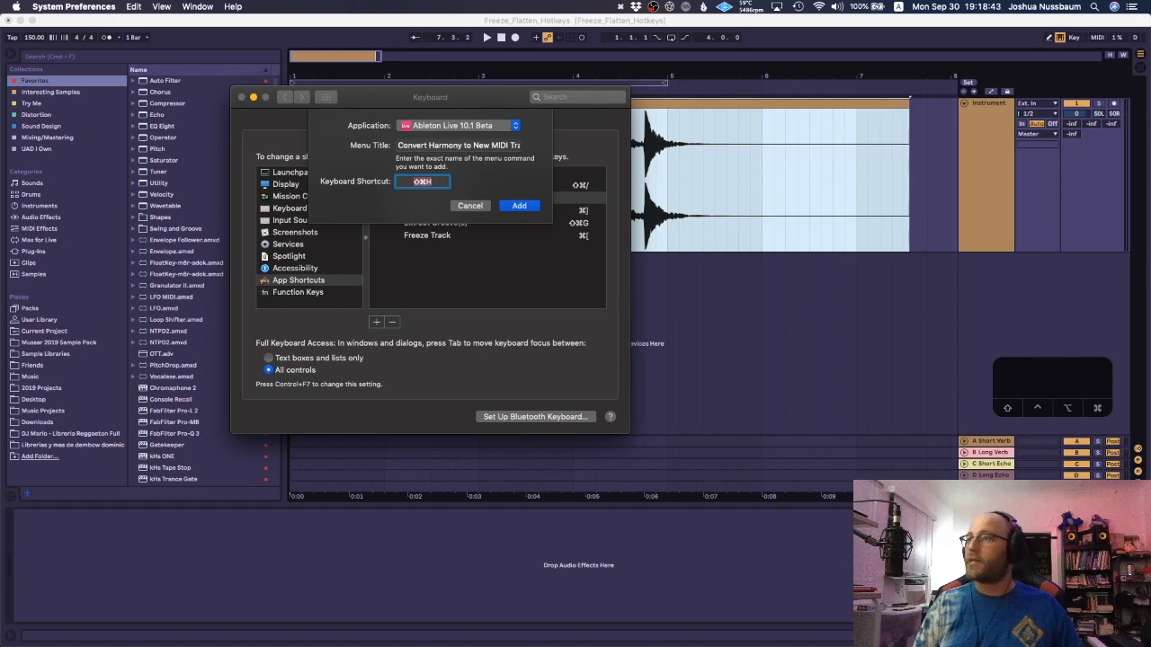
left_click(525, 208)
Step: Switch back to Live, convert the frozen clip's harmony to a new MIDI track with the custom shortcut, and audition that track unfolded and soloed
left_click(706, 207)
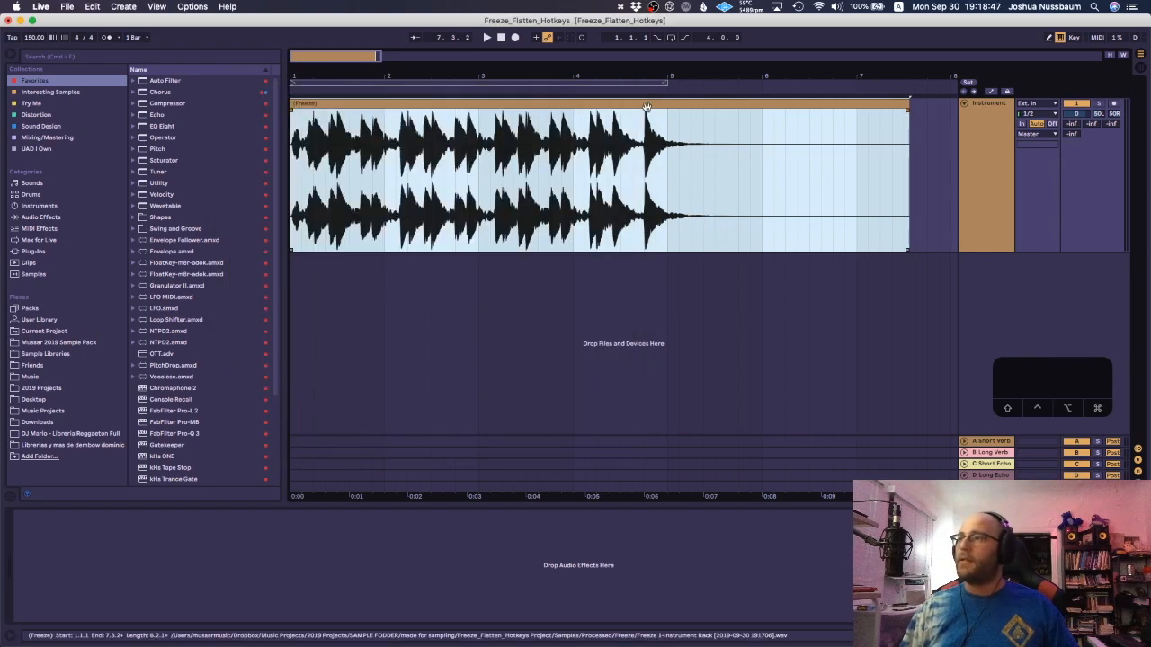
key("super+shift+h")
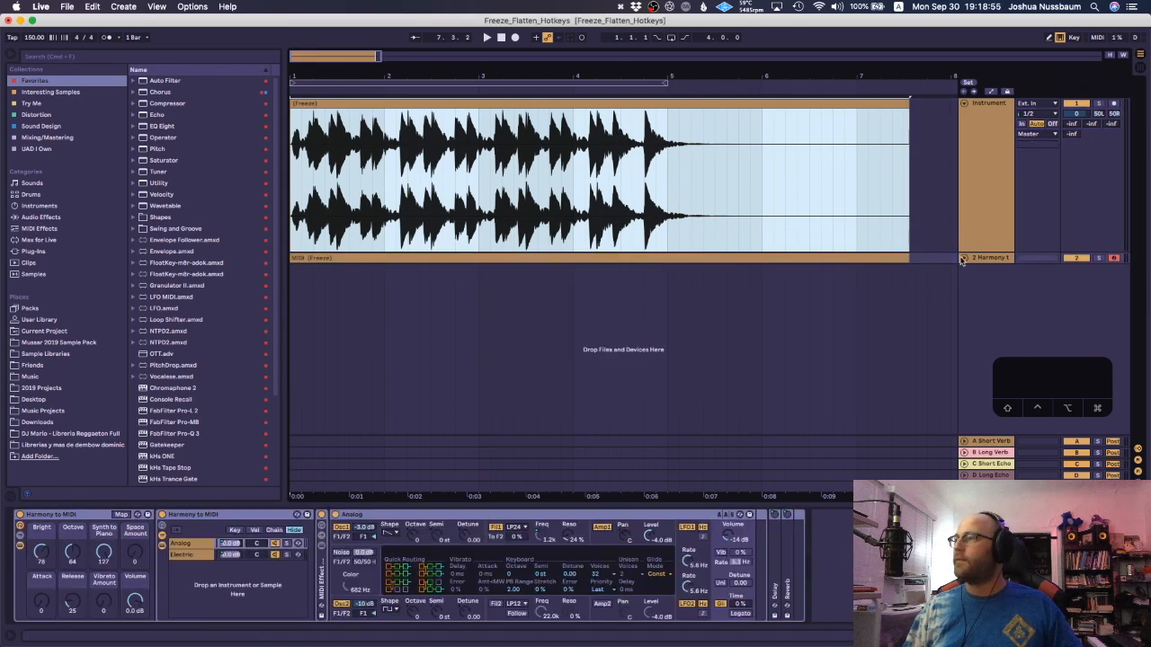
left_click(964, 258)
left_click(1098, 258)
key("space")
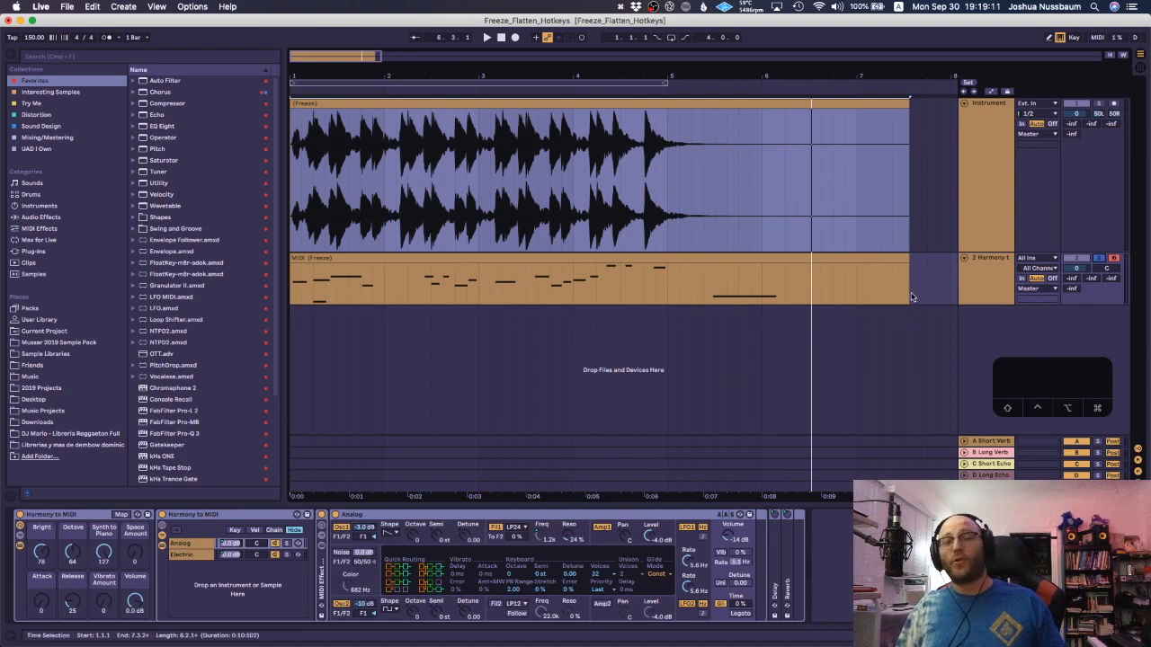
Step: Delete the converted harmony MIDI track
left_click(989, 280)
key("Delete")
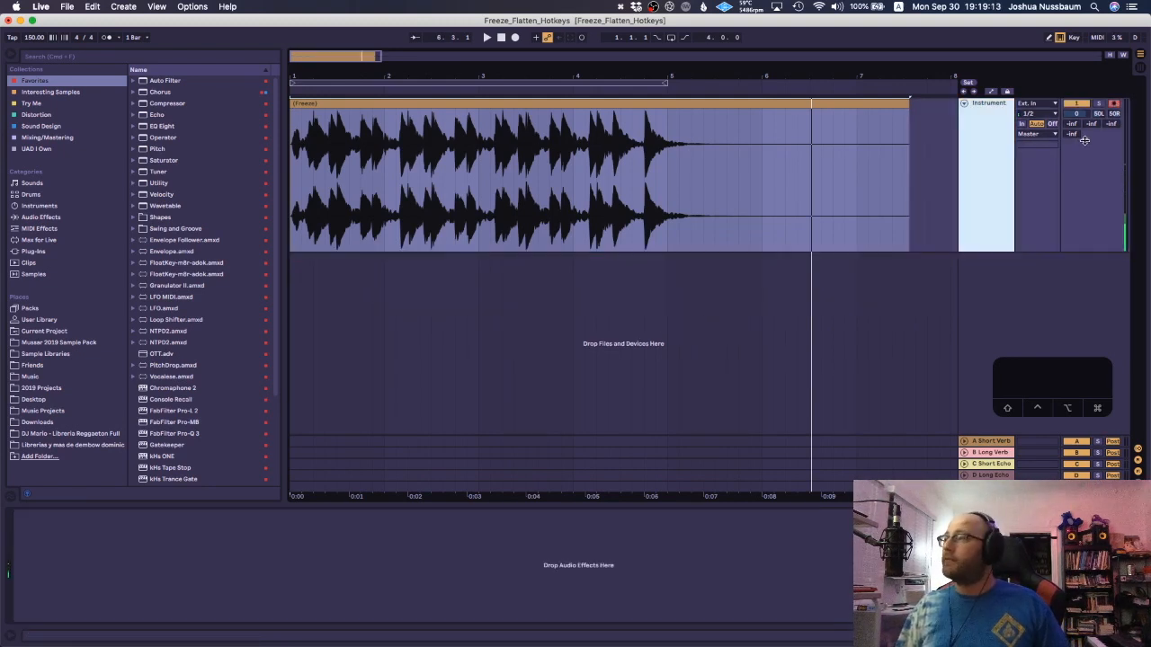
Step: Return to System Preferences, remove the Convert Harmony to New MIDI Track shortcut from the Ableton Live app shortcuts, and close the window
left_click(122, 6)
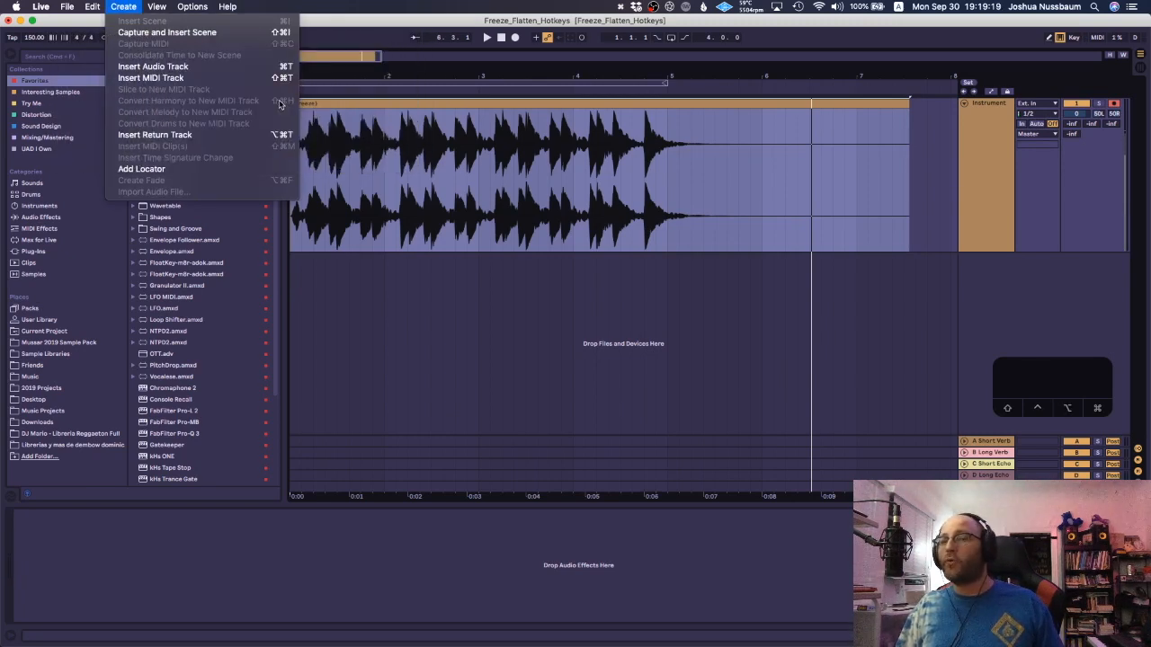
mouse_move(41, 7)
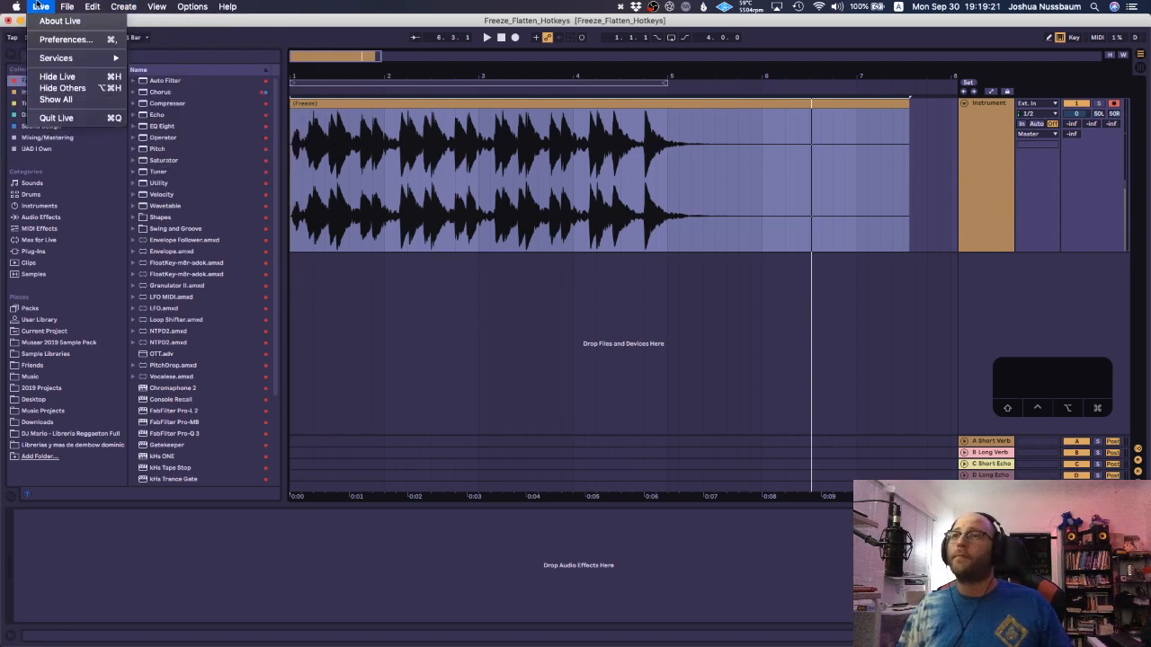
left_click(65, 40)
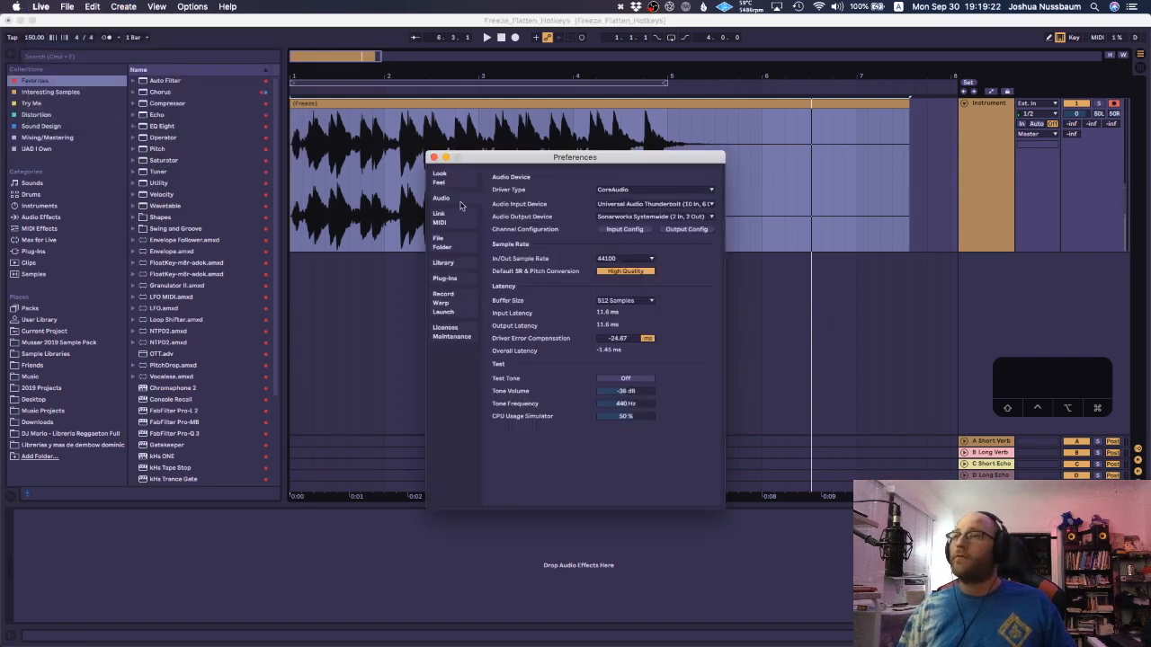
left_click(434, 157)
key("super+Tab")
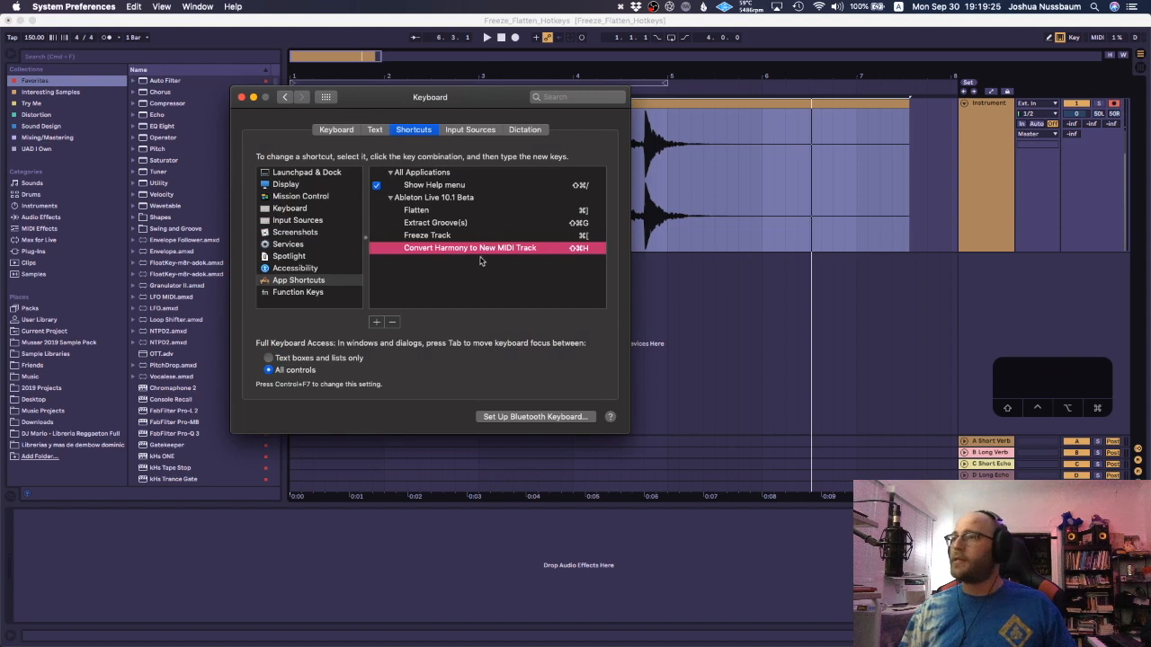
left_click(392, 322)
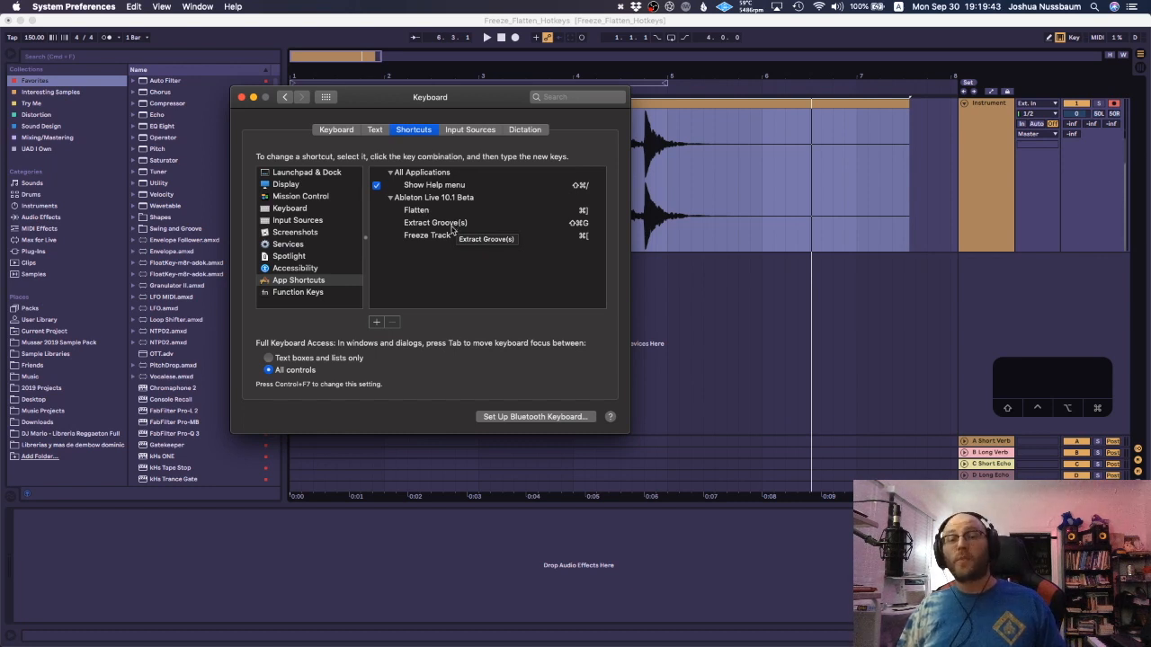
left_click(240, 97)
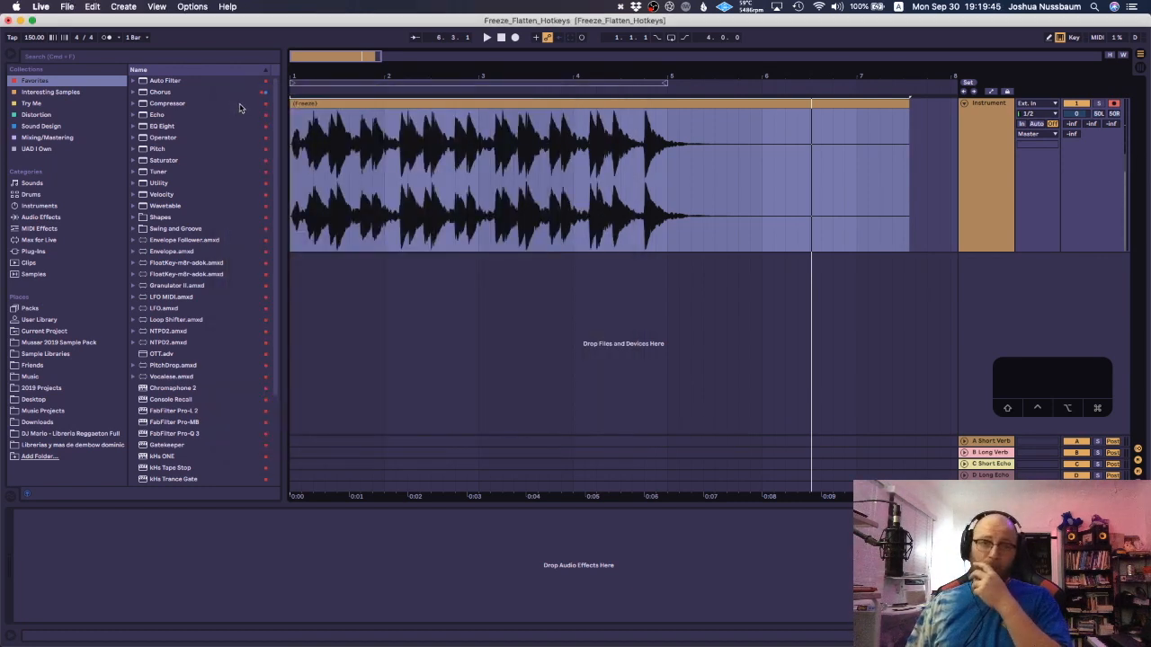